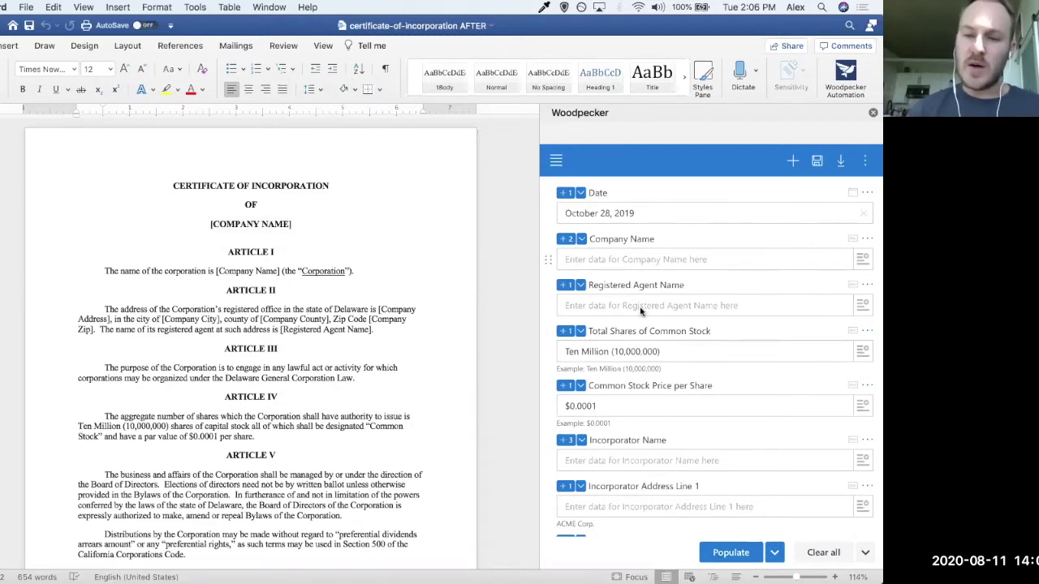
# Set the date to November 1, 2019, the company name to ACME Inc. and the registered agent name to Reg. Ag. Inc.
pyautogui.click(684, 216)
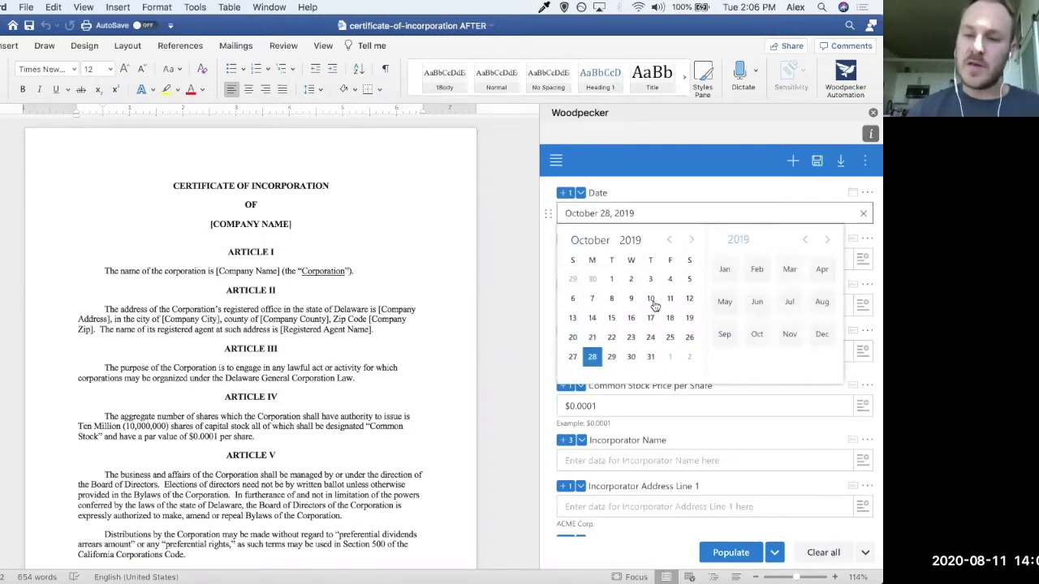
pyautogui.click(669, 356)
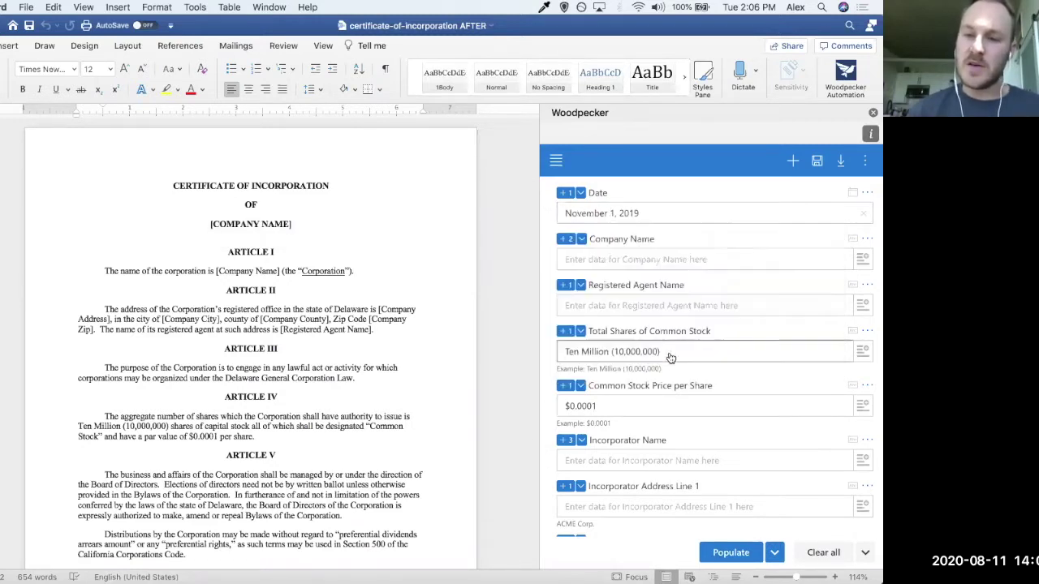
pyautogui.click(617, 263)
pyautogui.write('ACME')
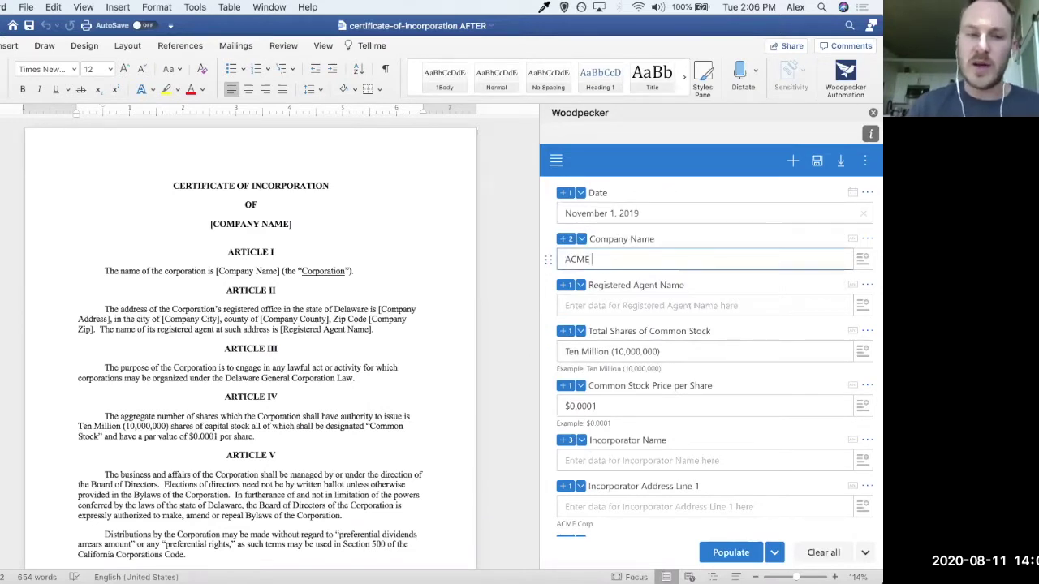
pyautogui.write(' Inc.')
pyautogui.press('Tab')
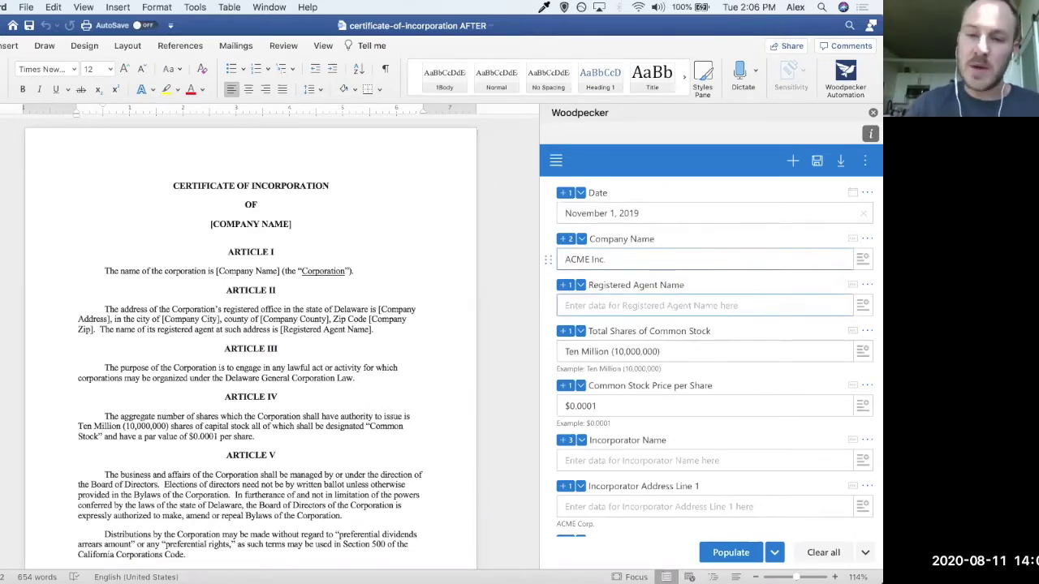
pyautogui.write('Reg. Ag. Inc.')
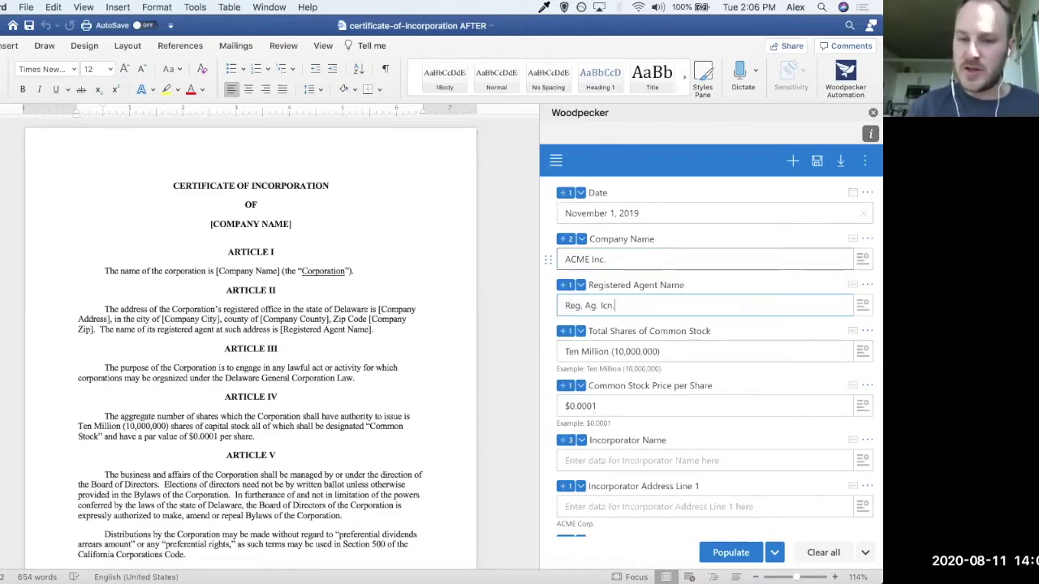
# Fill in the incorporator name field with the placeholder text "Incorporator Name".
pyautogui.scroll(-3, 668, 266)
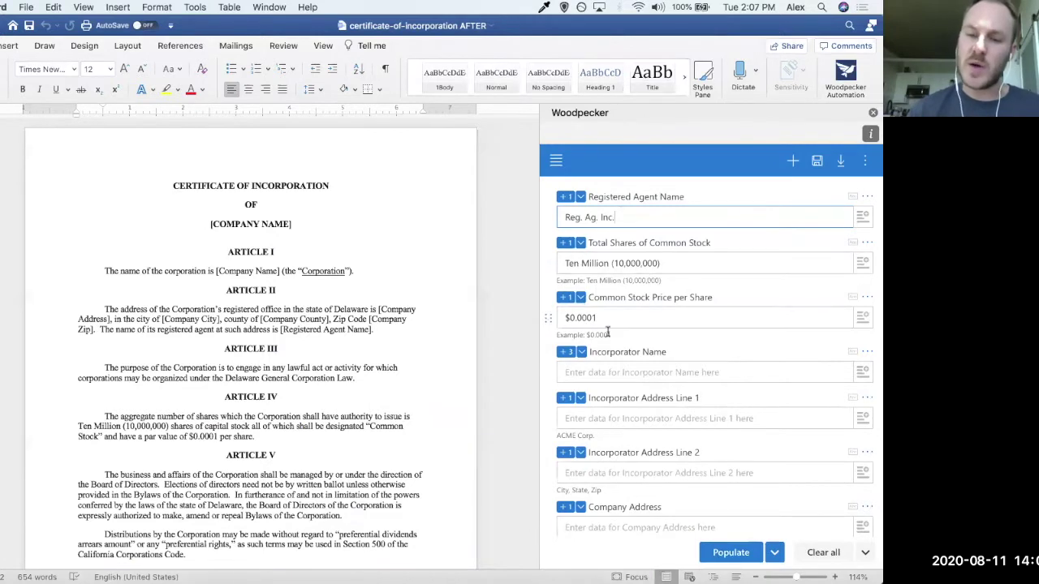
pyautogui.scroll(-2, 636, 312)
pyautogui.click(642, 320)
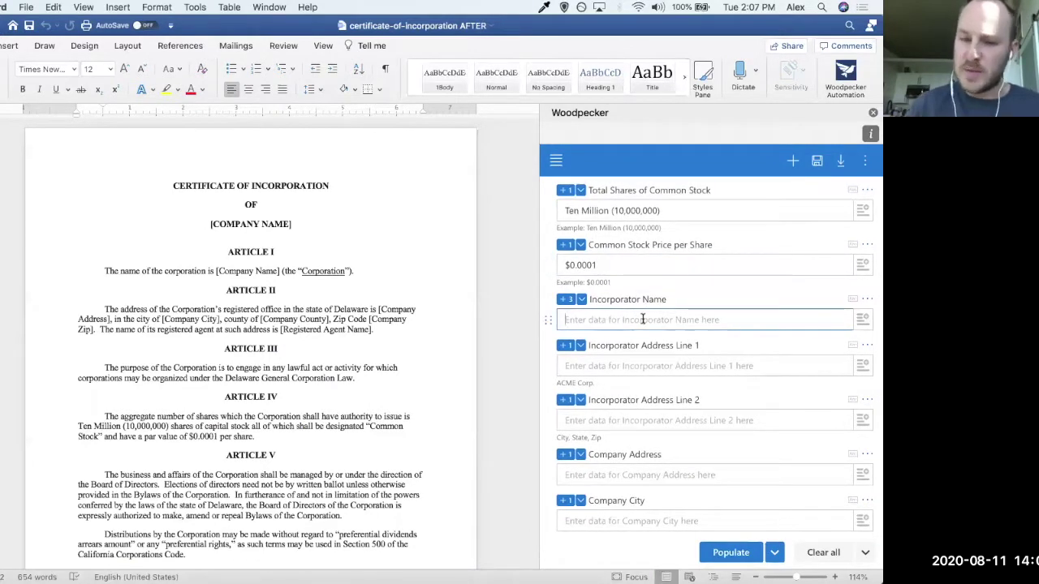
pyautogui.write('Incorpor')
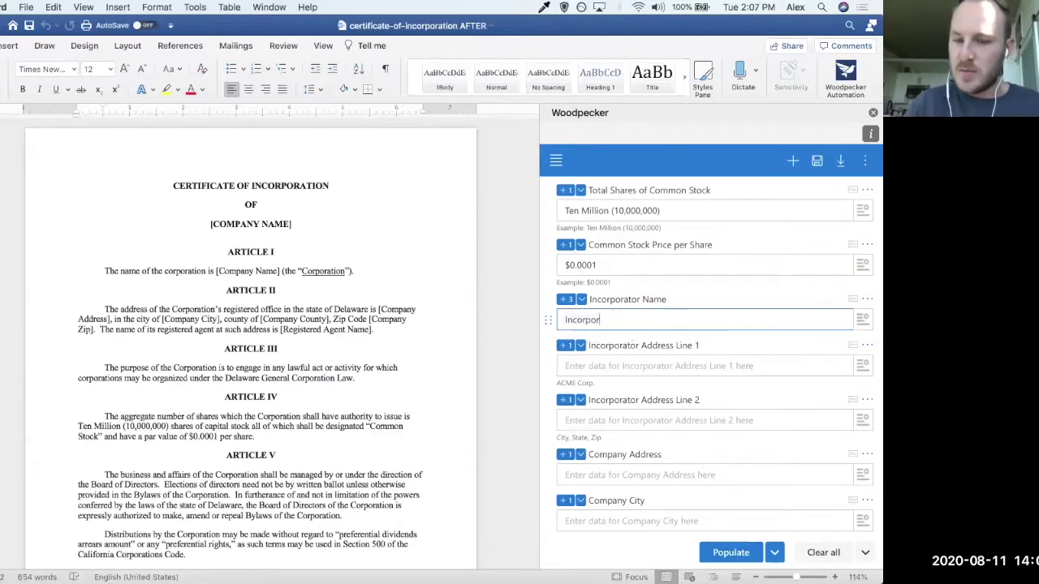
pyautogui.write('ator Name')
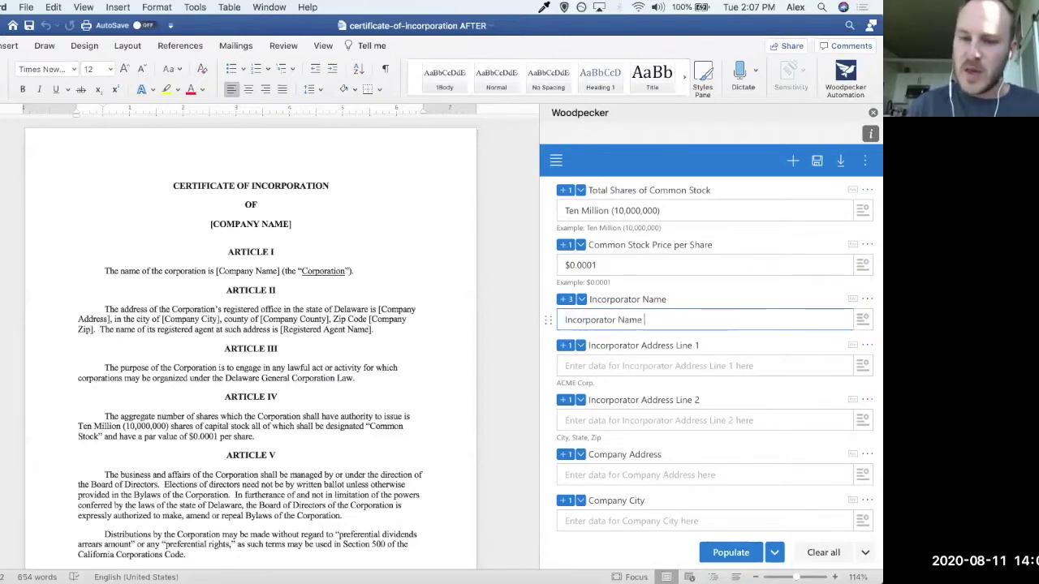
# Fill in both incorporator address lines with the street address and the city, state and zip.
pyautogui.click(680, 367)
pyautogui.write('123')
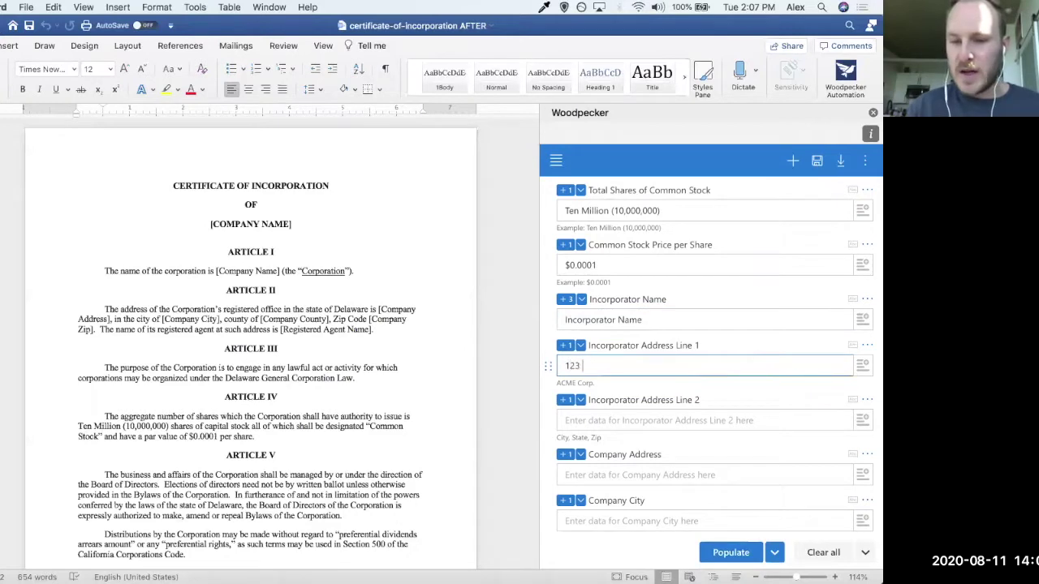
pyautogui.write(' Main St.')
pyautogui.click(705, 420)
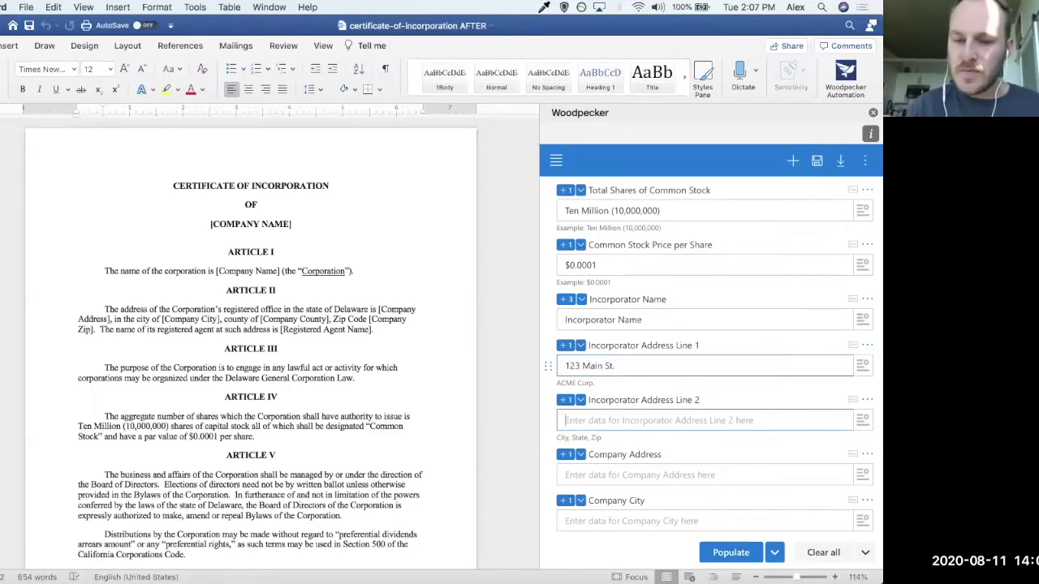
pyautogui.write('Boston, MA,')
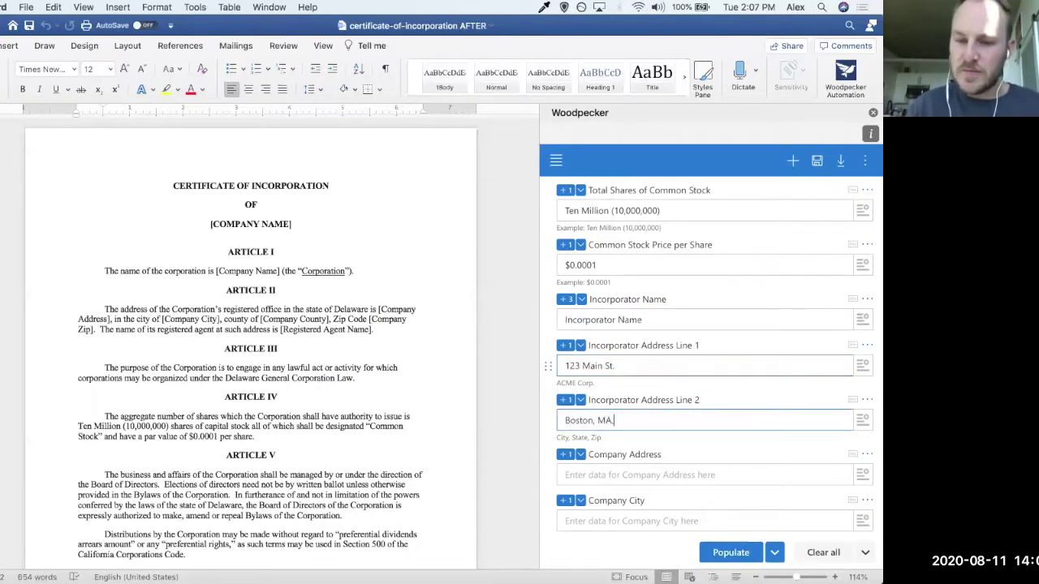
pyautogui.write(' 02116')
pyautogui.press('Tab')
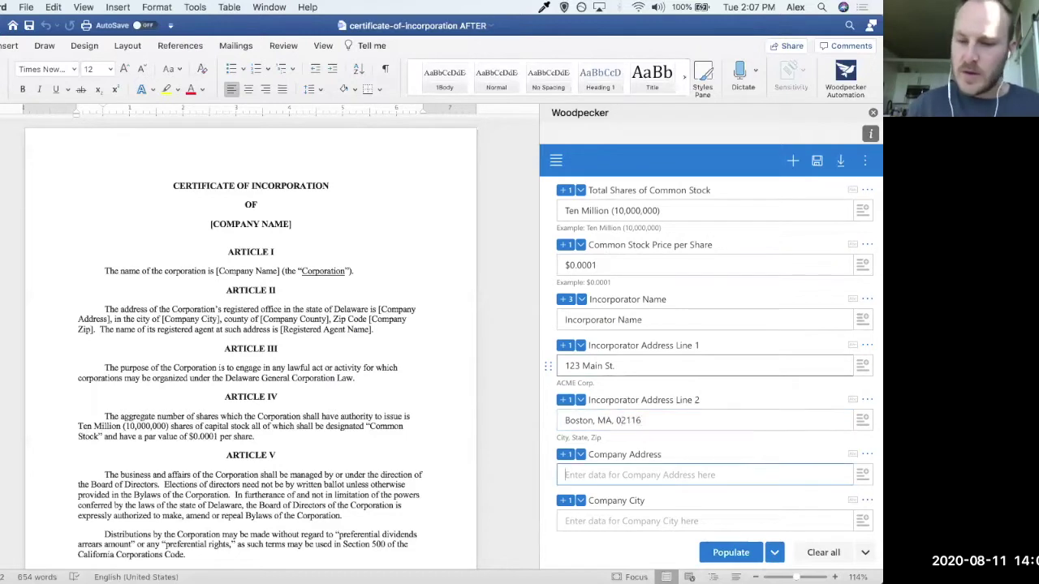
# Fill in the company's street address and city.
pyautogui.scroll(-3, 709, 373)
pyautogui.write('12')
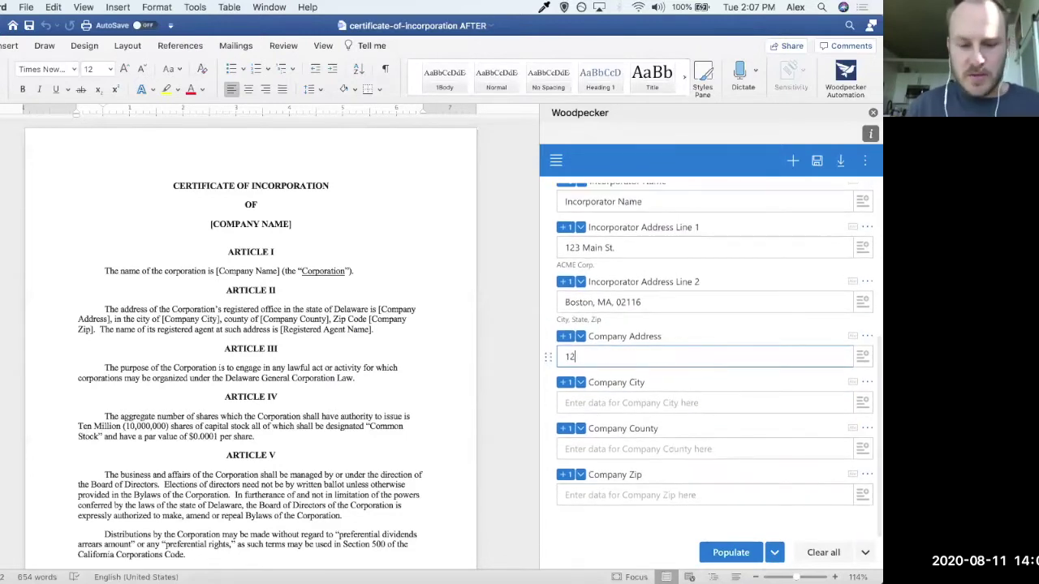
pyautogui.write('3 Broadway')
pyautogui.press('Tab')
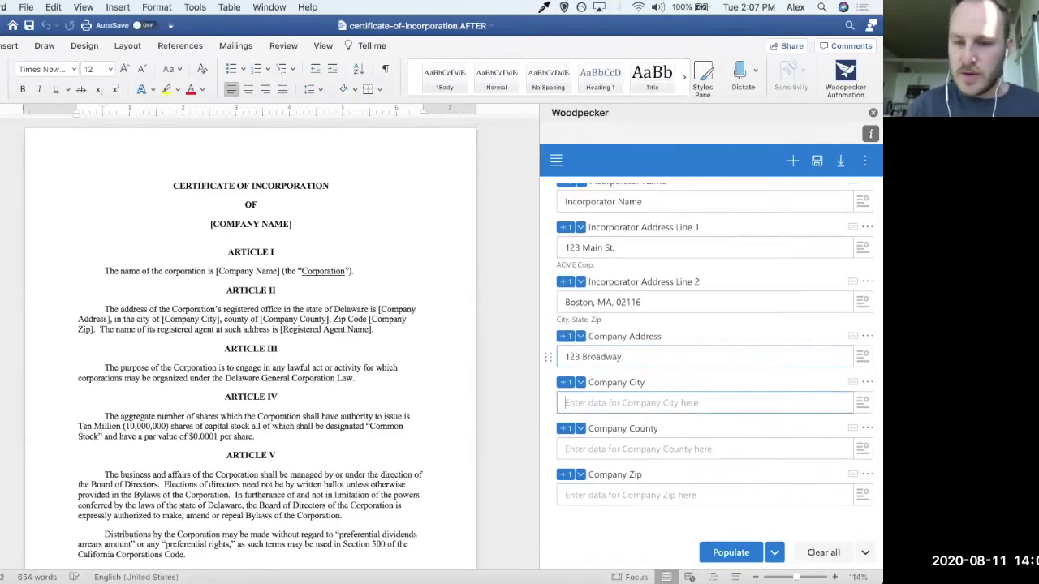
pyautogui.write('Boston')
pyautogui.press('Tab')
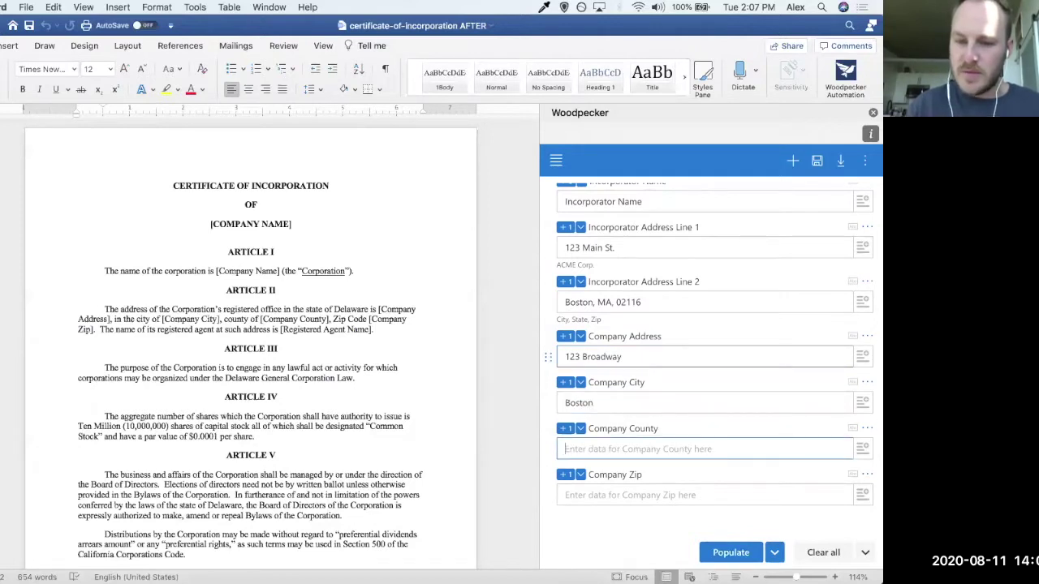
# Fill in the company's county and zip code.
pyautogui.write('S')
pyautogui.write('ffuo')
pyautogui.press('BackSpace')
pyautogui.press('BackSpace')
pyautogui.press('BackSpace')
pyautogui.write('uf')
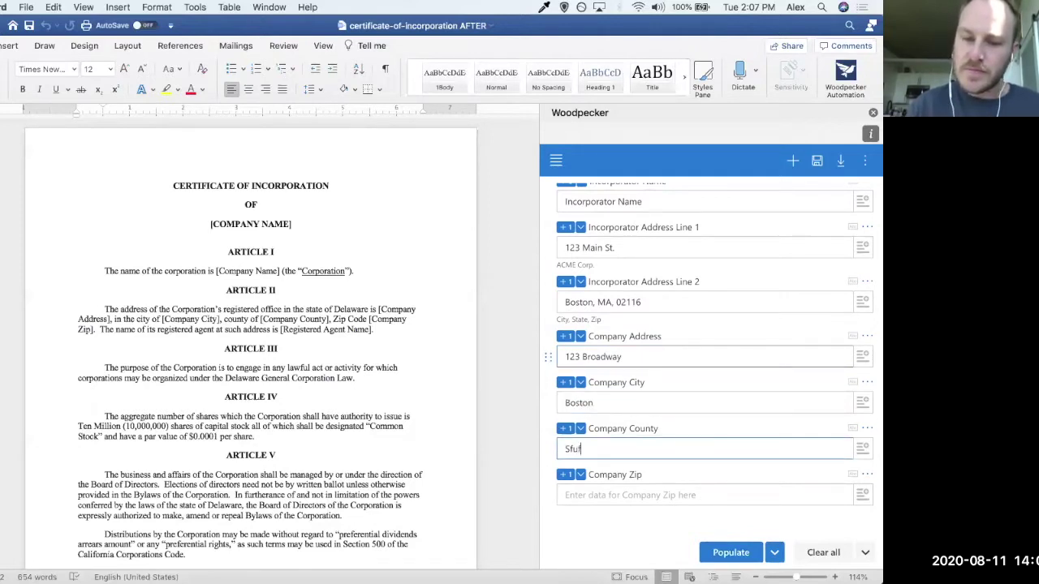
pyautogui.press('BackSpace')
pyautogui.press('BackSpace')
pyautogui.press('BackSpace')
pyautogui.write('uffolk')
pyautogui.press('Tab')
pyautogui.write('0')
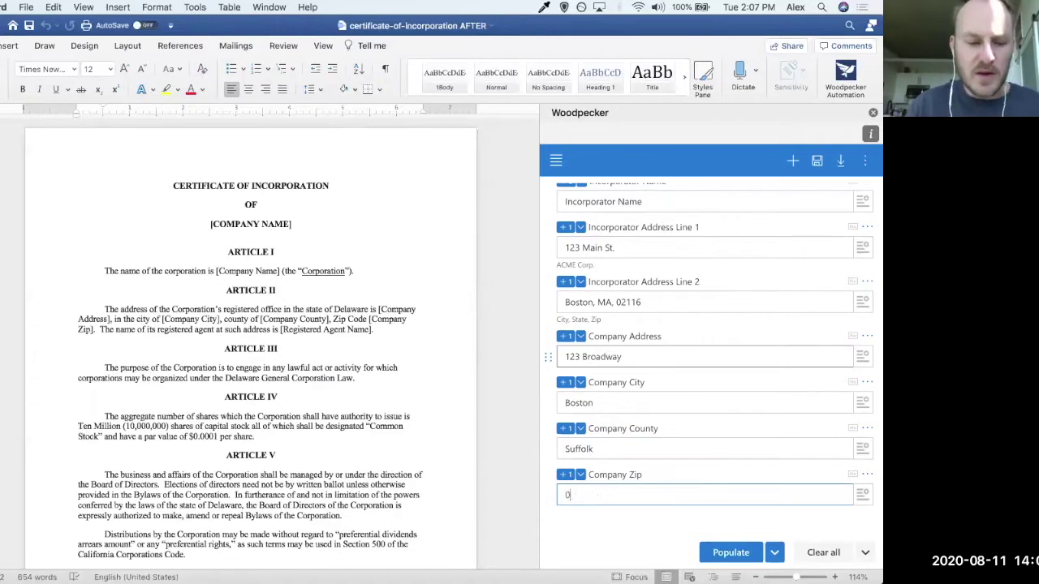
pyautogui.write('2116')
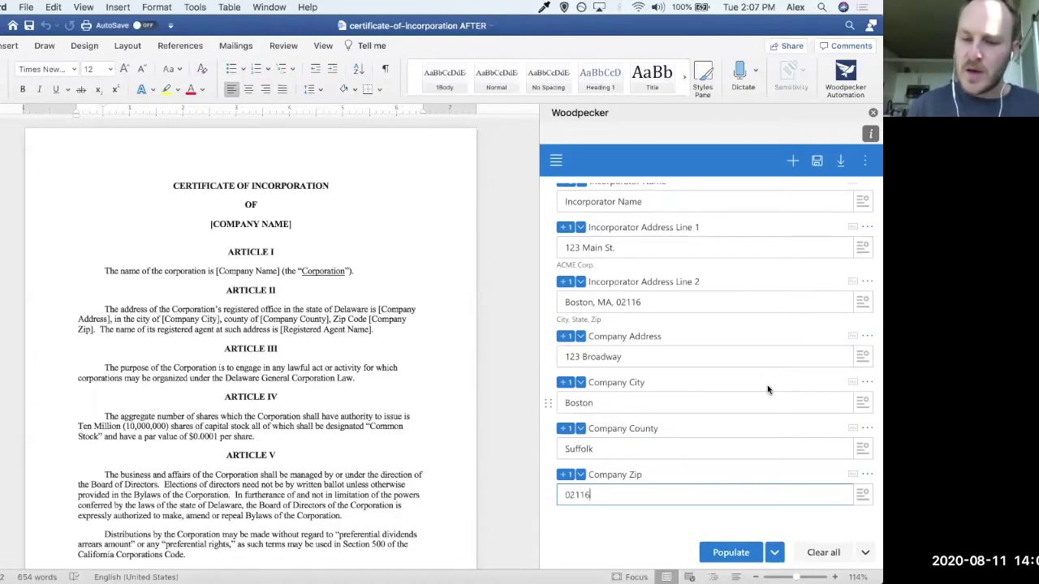
# Populate the certificate of incorporation with the entered field values.
pyautogui.click(720, 553)
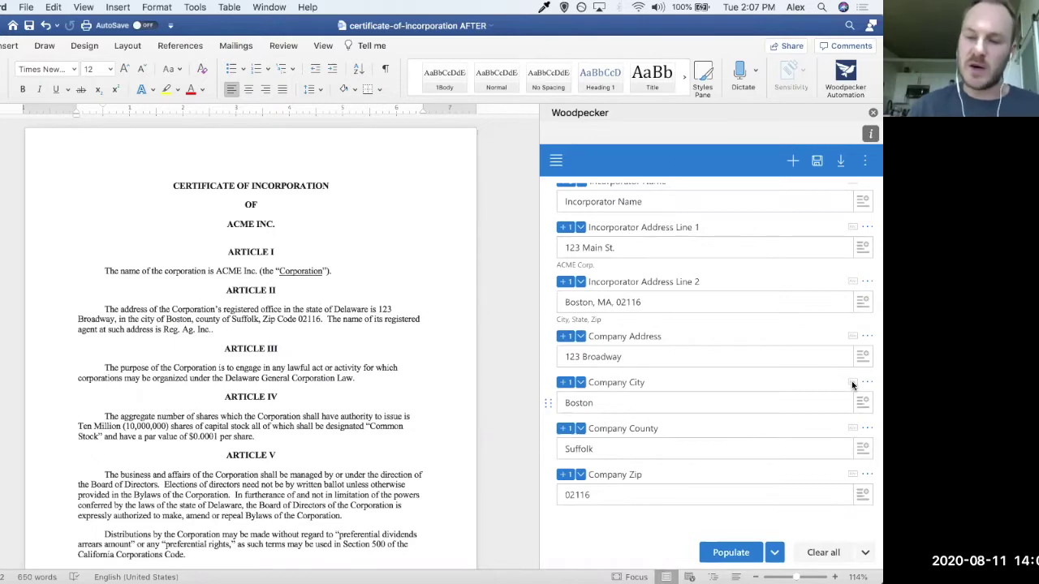
pyautogui.scroll(10, 853, 385)
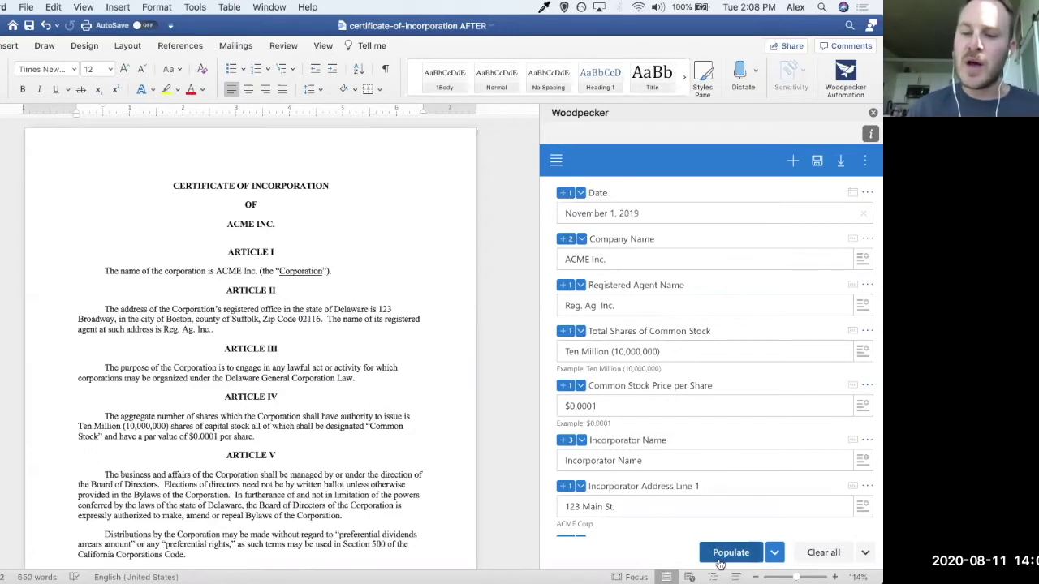
pyautogui.click(27, 8)
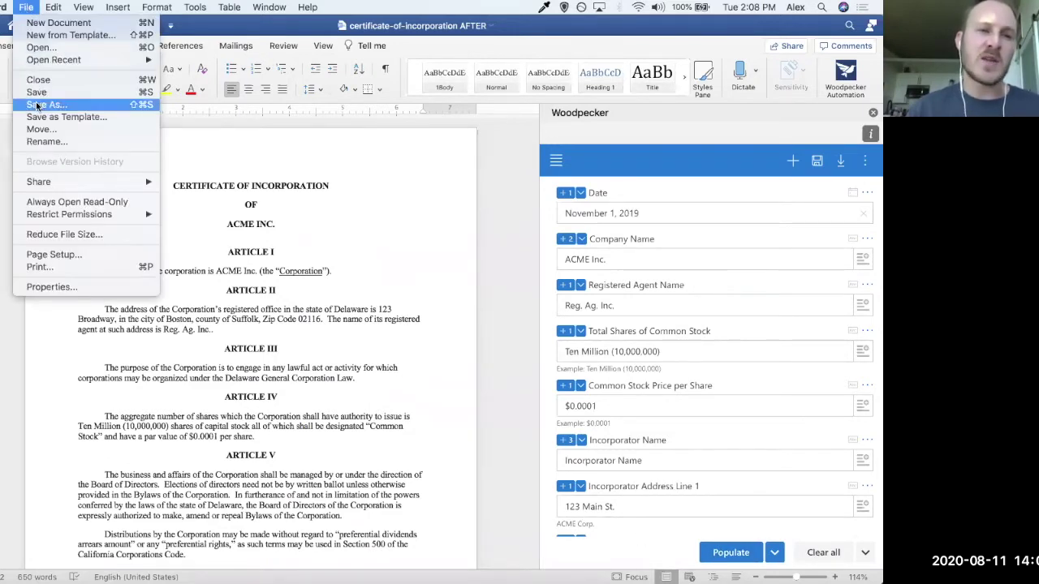
pyautogui.click(214, 130)
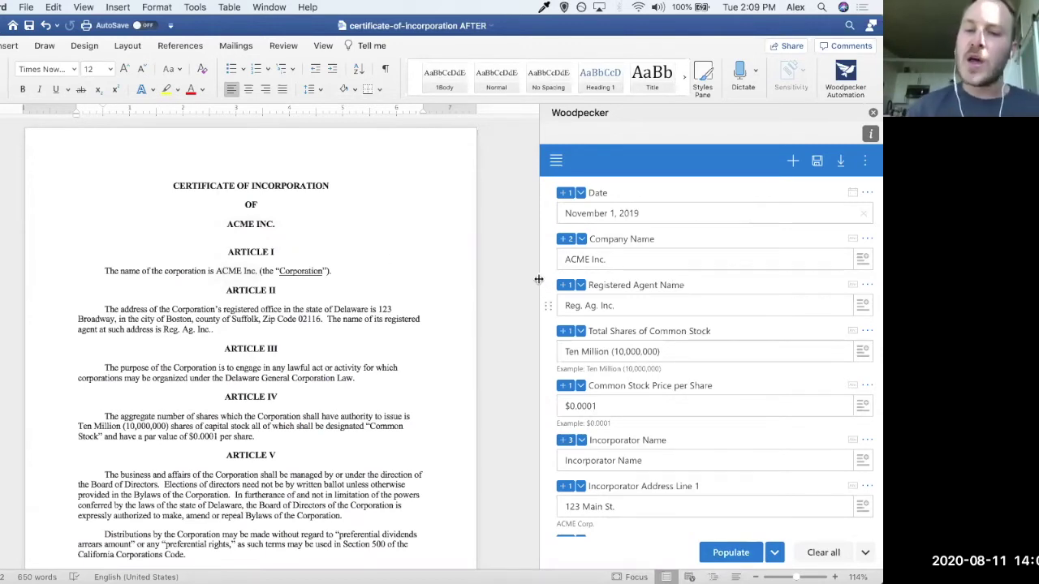
# Widen the Woodpecker pane slightly and start populating multiple documents as DOCX.
pyautogui.moveTo(540, 278); pyautogui.dragTo(525, 278)
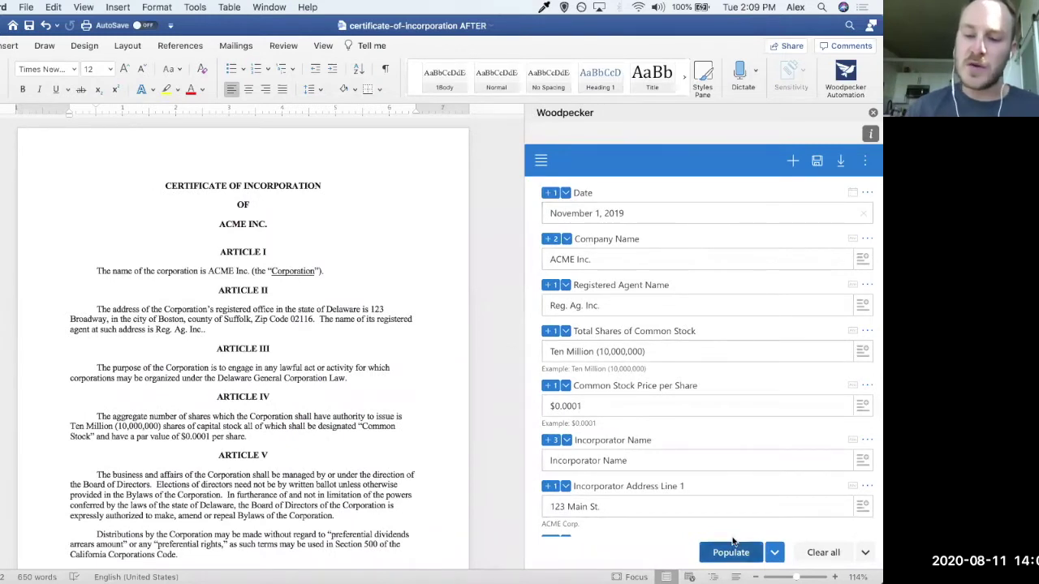
pyautogui.click(776, 556)
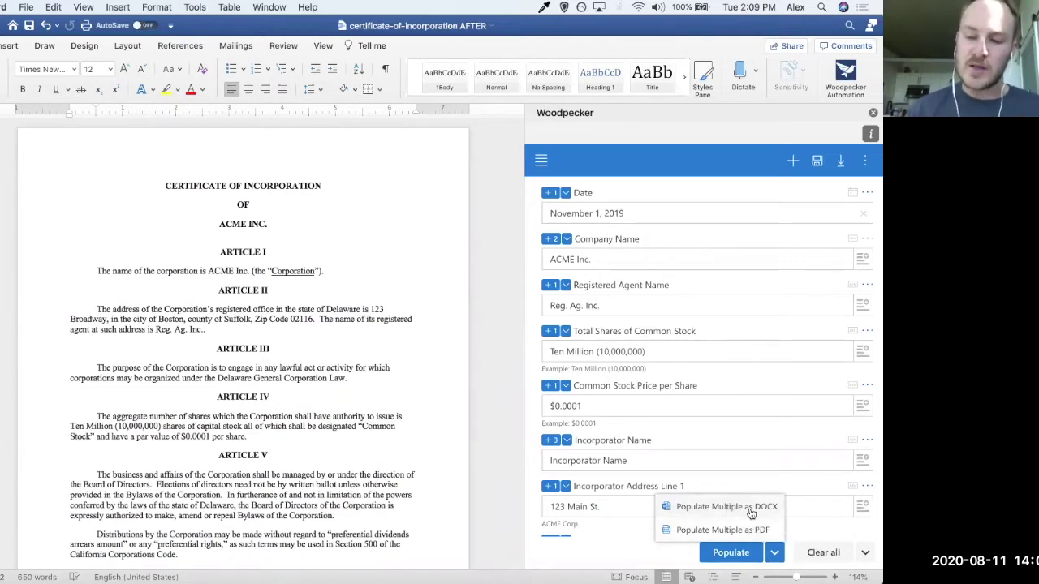
pyautogui.click(750, 510)
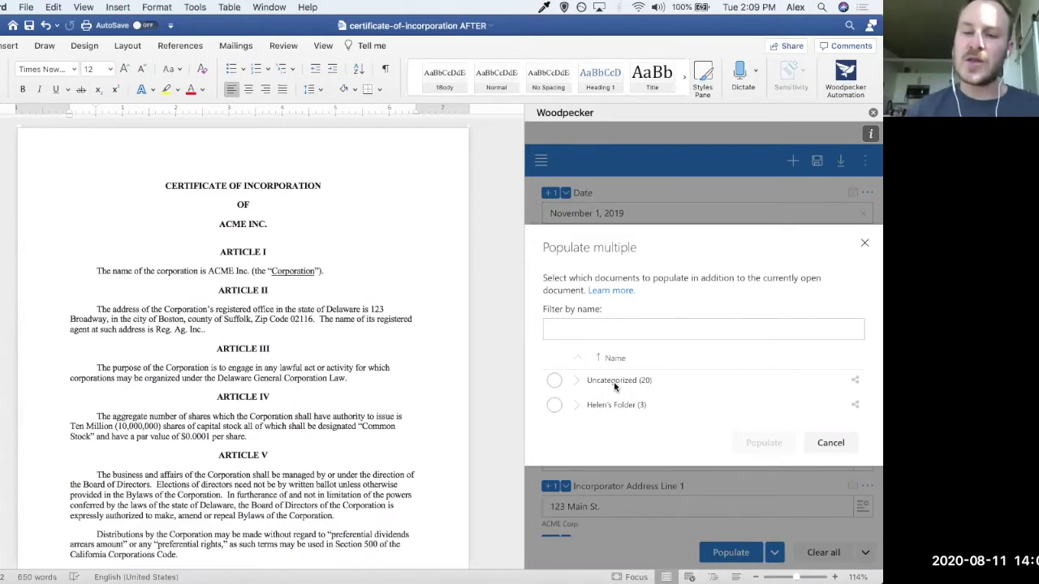
# Look through the document folders, filter the documents by "enga" and select Engagement Agreement Final.docx to populate as well.
pyautogui.click(577, 408)
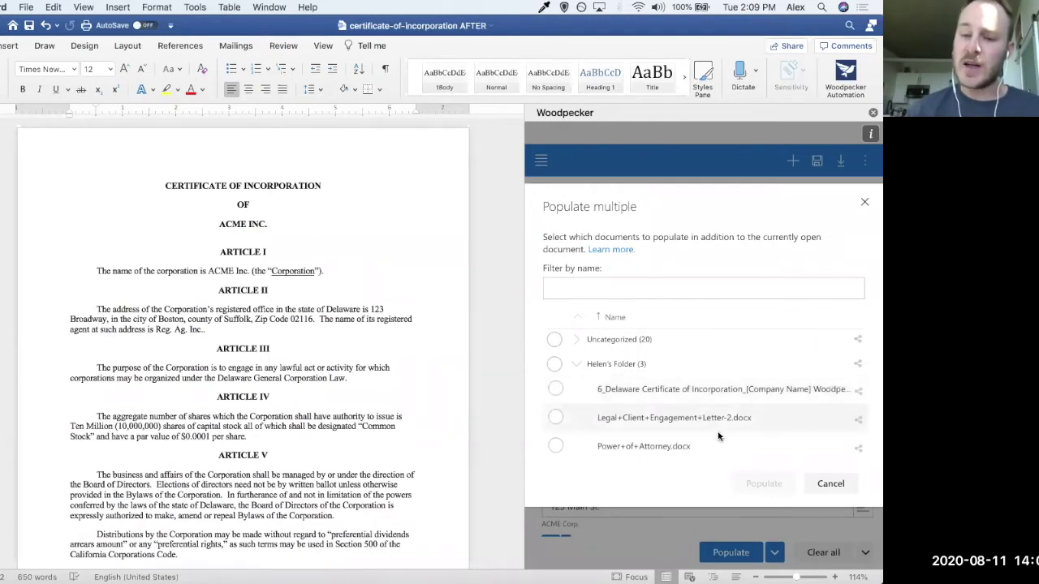
pyautogui.click(577, 341)
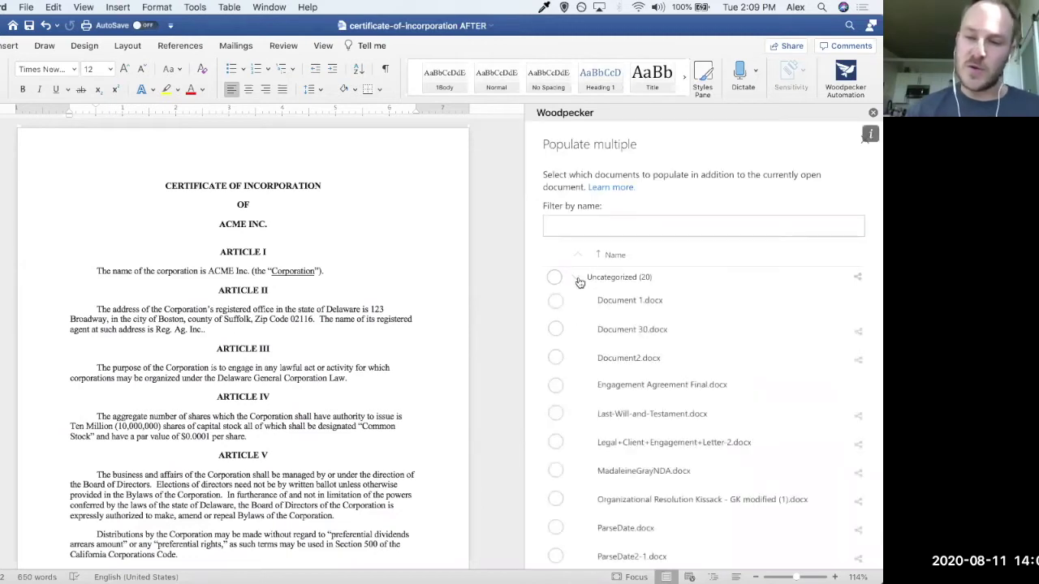
pyautogui.click(579, 279)
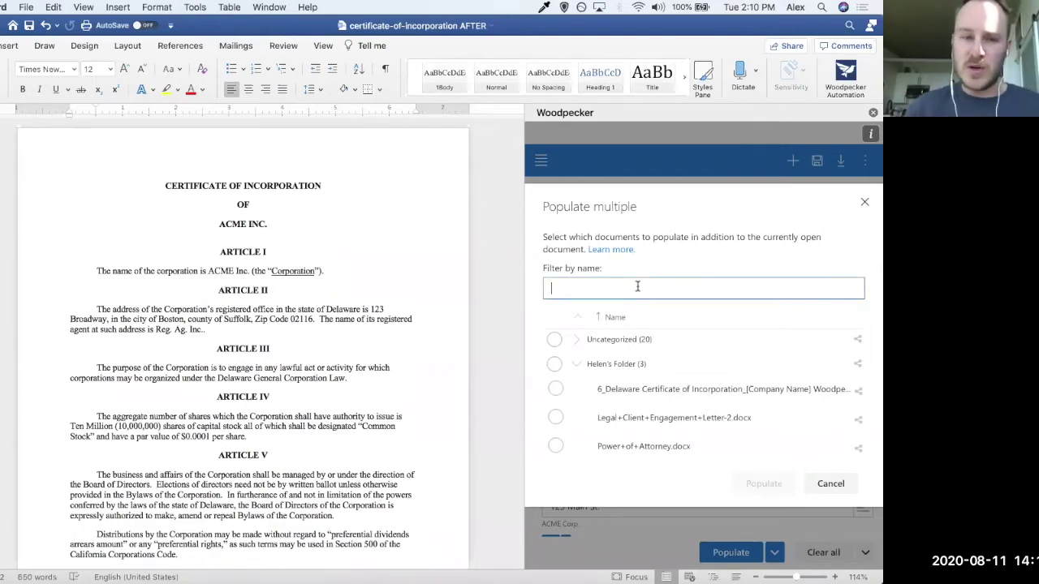
pyautogui.write('egan')
pyautogui.press('BackSpace')
pyautogui.press('BackSpace')
pyautogui.press('BackSpace')
pyautogui.write('ngaem')
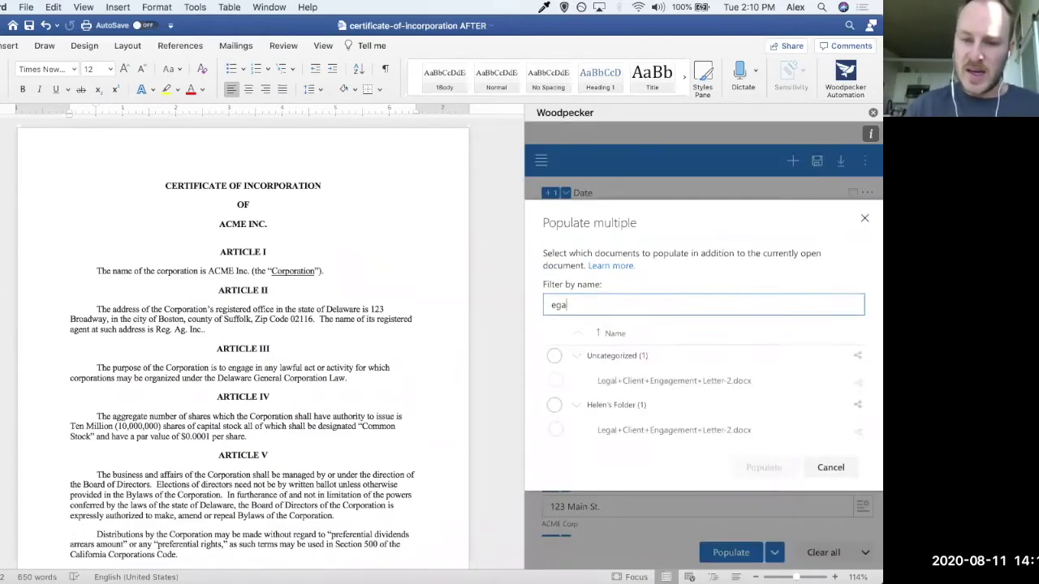
pyautogui.press('BackSpace')
pyautogui.press('BackSpace')
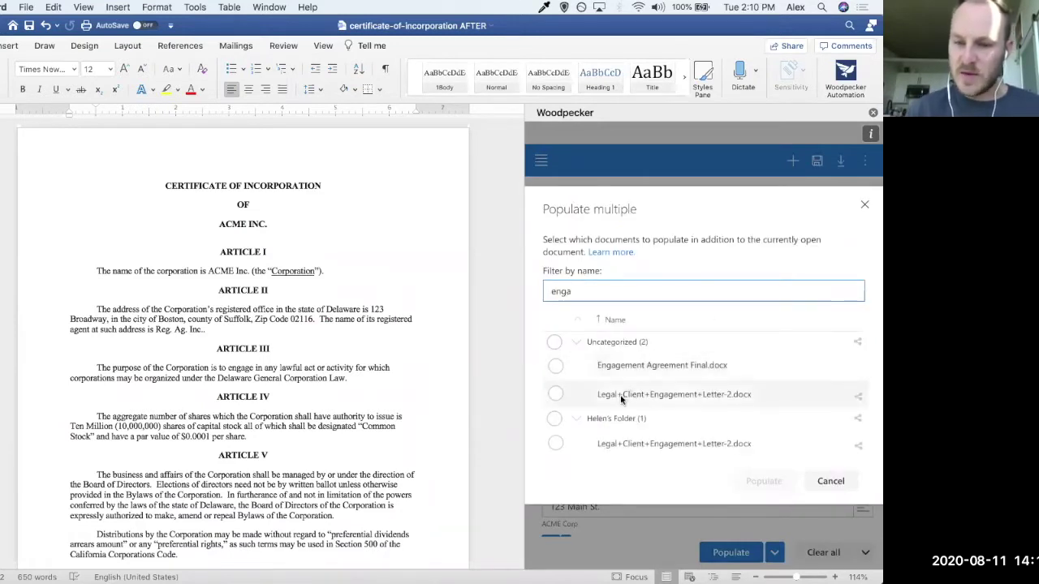
pyautogui.click(556, 367)
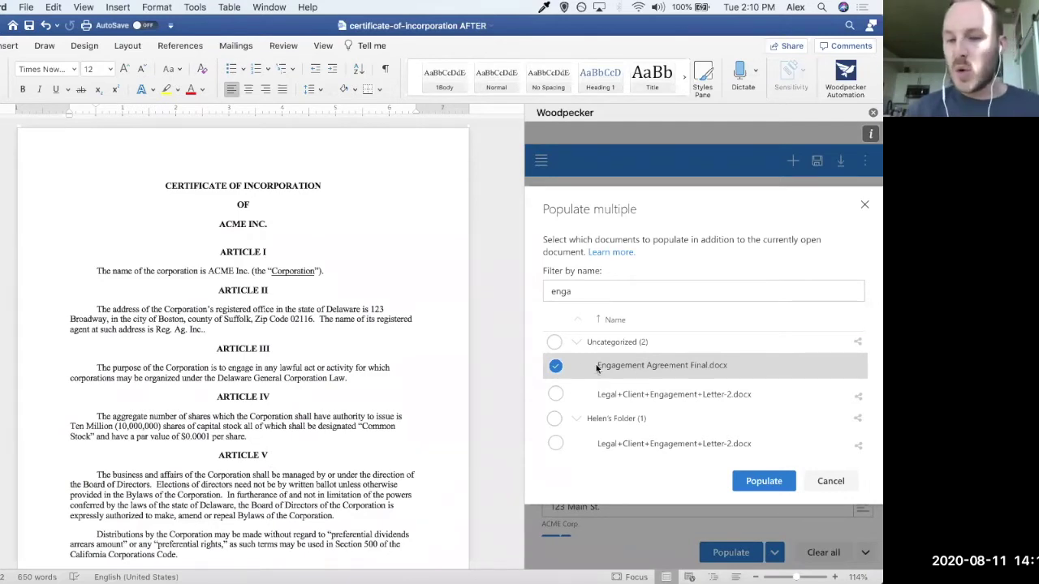
# Continue populating with the selected document and enter a new client zip code among its additional fields.
pyautogui.click(764, 481)
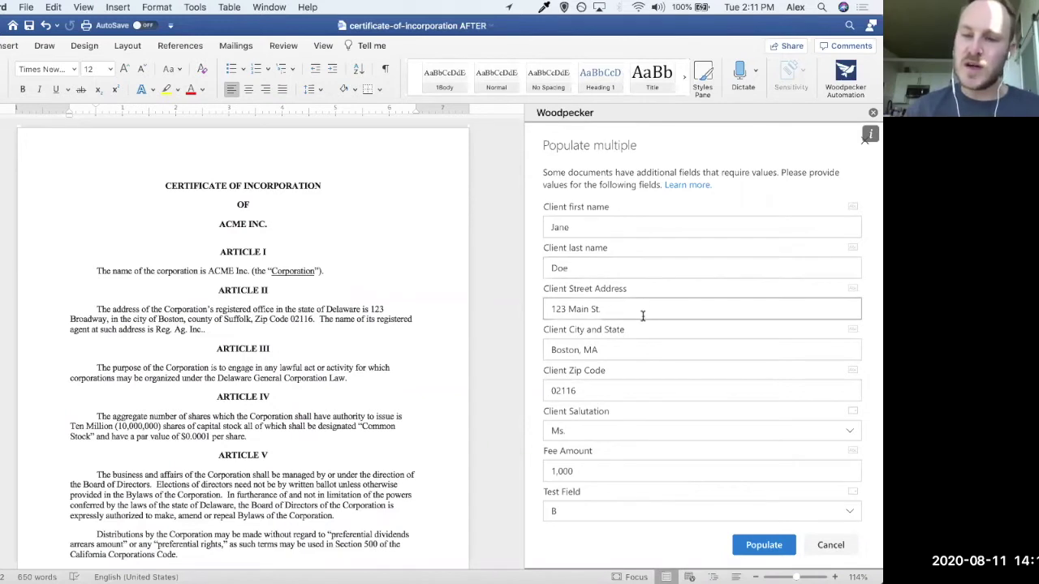
pyautogui.doubleClick(611, 392)
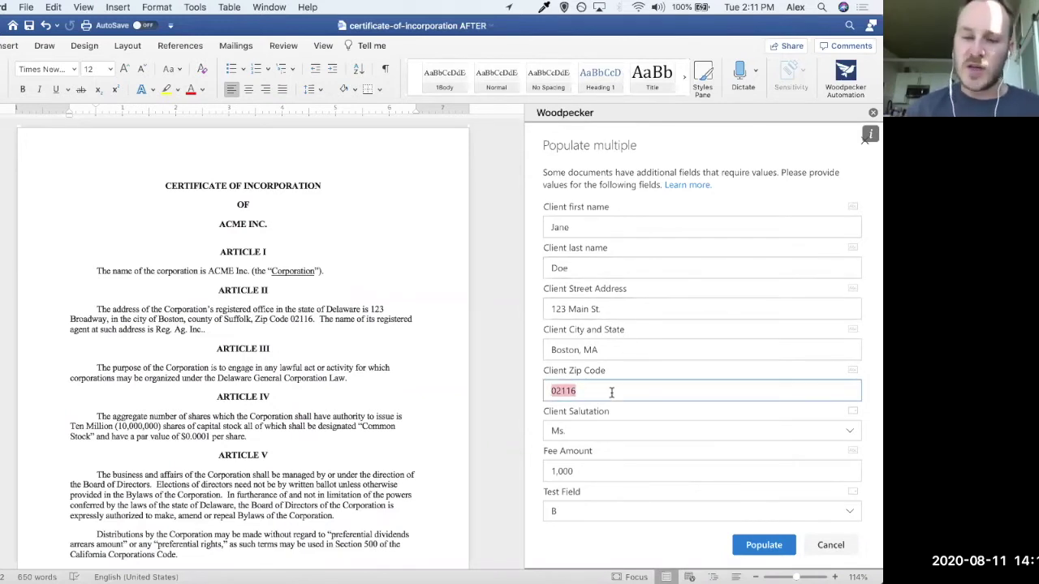
pyautogui.write('012234')
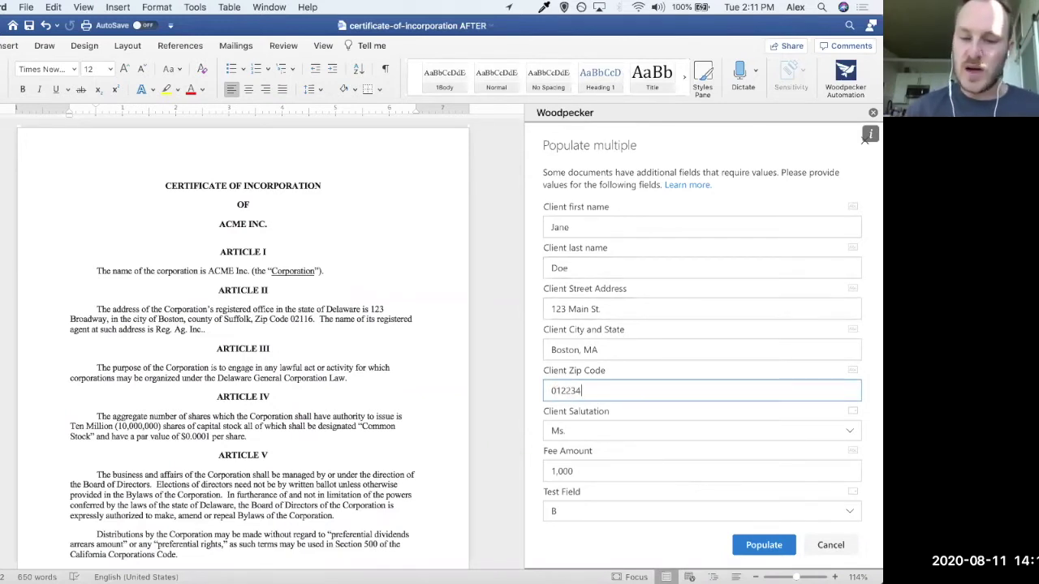
# Set the client salutation to Mr., enter a new client first name, and populate both documents.
pyautogui.click(622, 437)
pyautogui.click(713, 139)
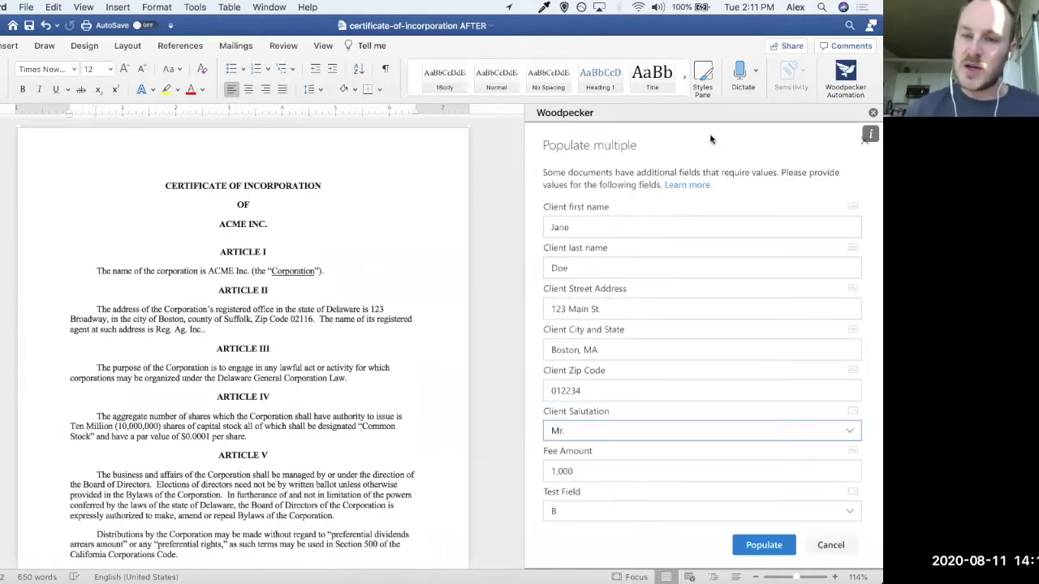
pyautogui.doubleClick(572, 227)
pyautogui.write('John')
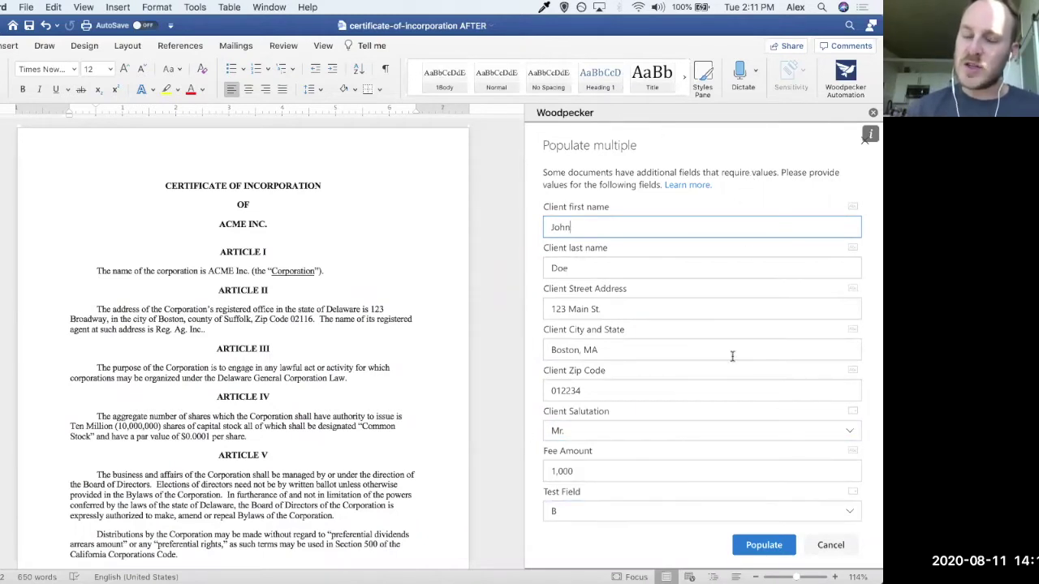
pyautogui.click(760, 545)
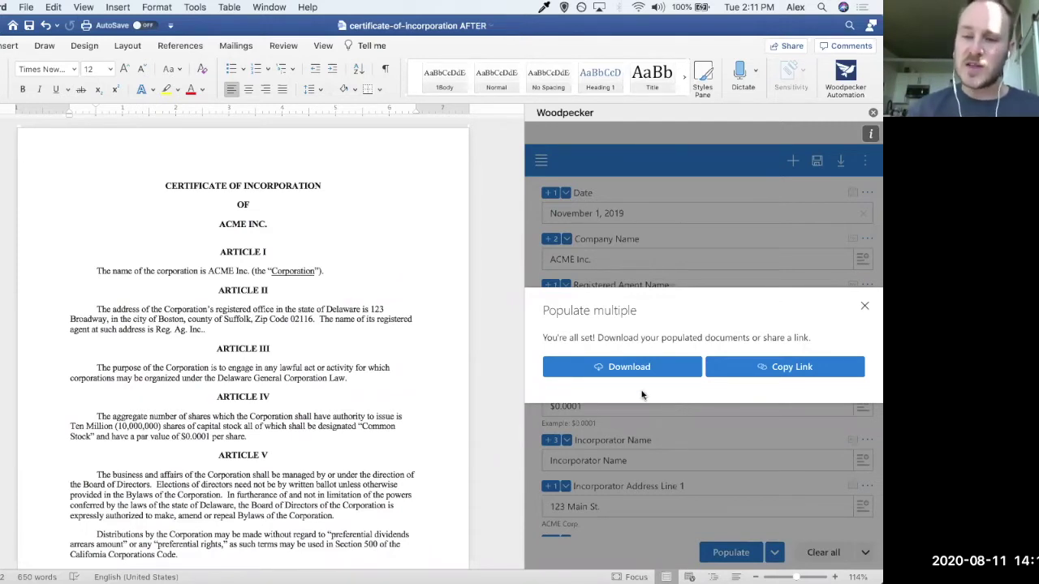
# Copy the link to the populated documents and open it in the Chrome browser to download the zip file.
pyautogui.click(799, 373)
pyautogui.hotkey('ctrl', 'Up')
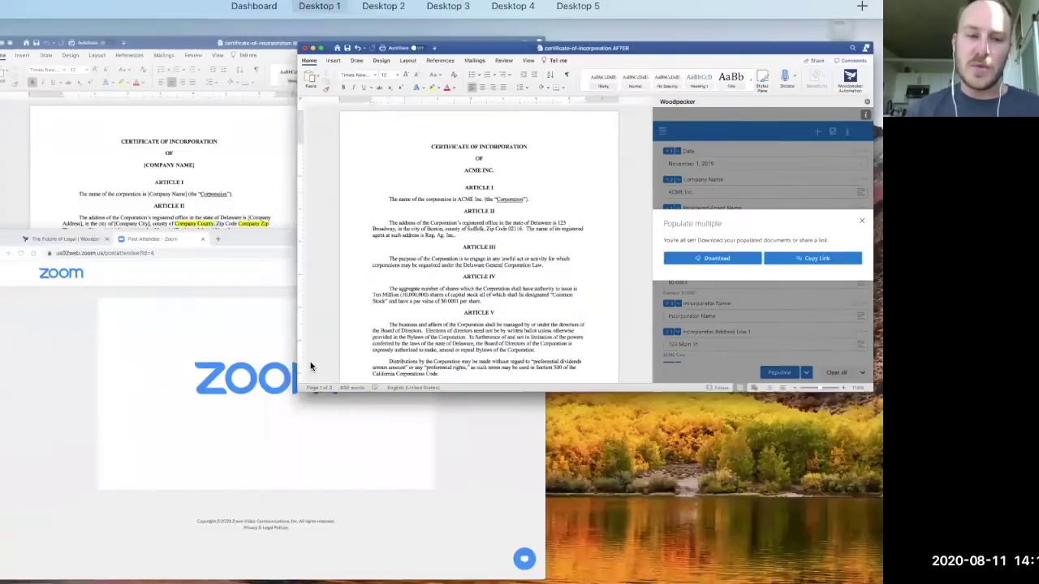
pyautogui.click(301, 371)
pyautogui.click(269, 53)
pyautogui.press('super+v')
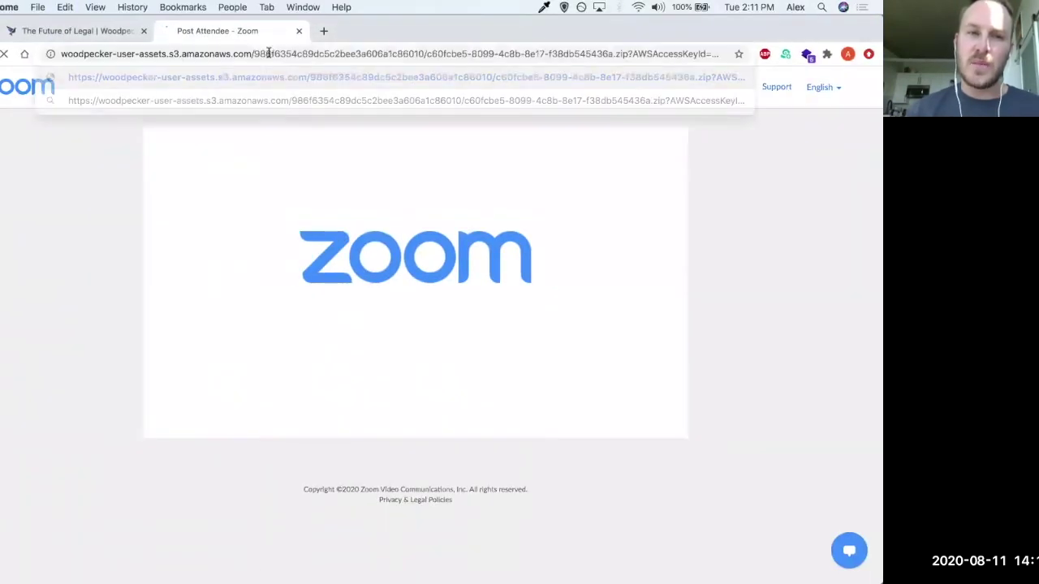
pyautogui.press('Return')
pyautogui.press('Return')
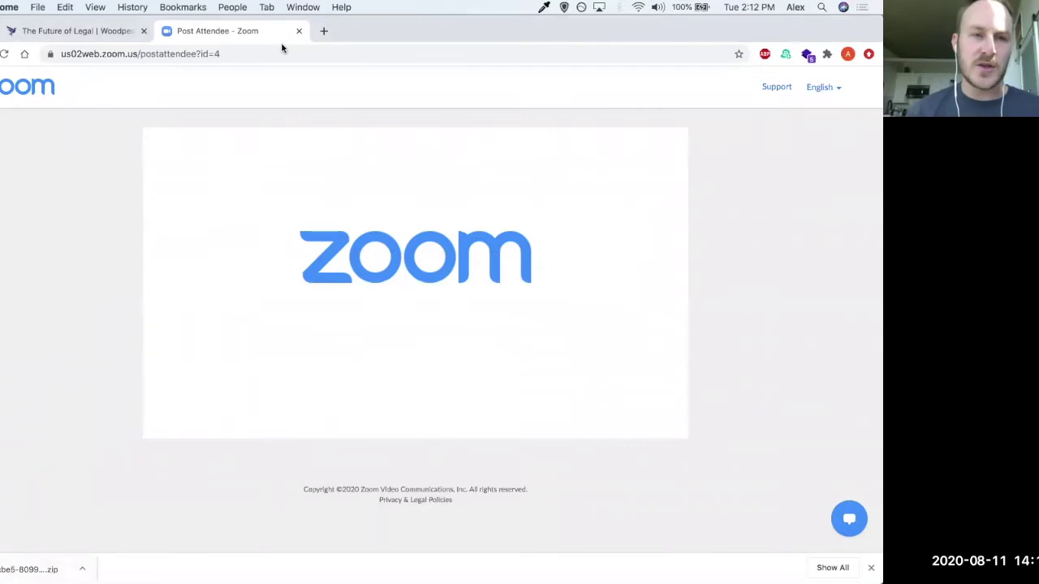
# Switch to Finder, extract the downloaded zip file on the Desktop, and open the extracted folder.
pyautogui.moveTo(349, 38); pyautogui.dragTo(382, 55)
pyautogui.click(515, 29)
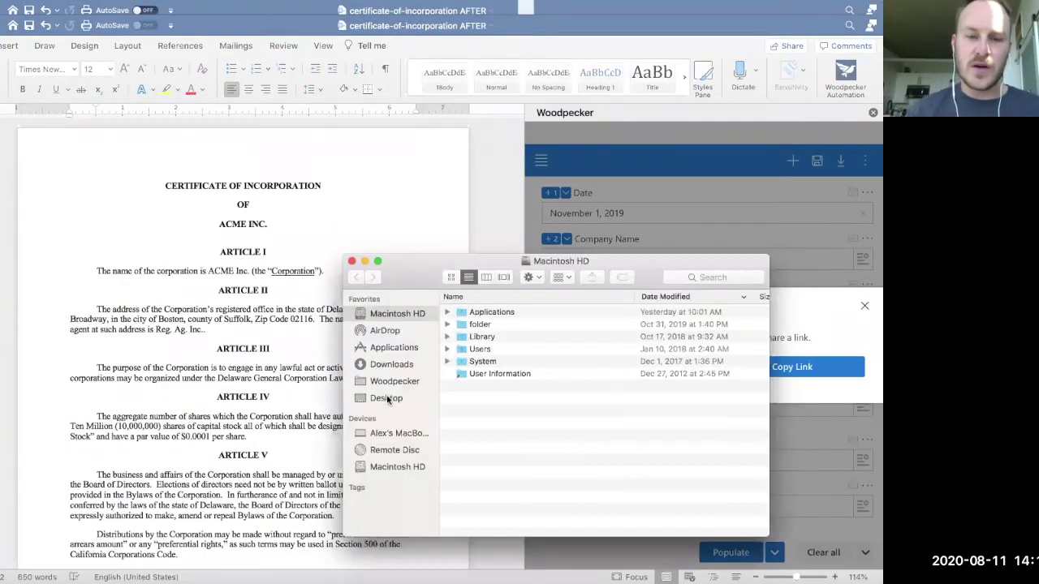
pyautogui.click(382, 396)
pyautogui.click(490, 314)
pyautogui.doubleClick(490, 313)
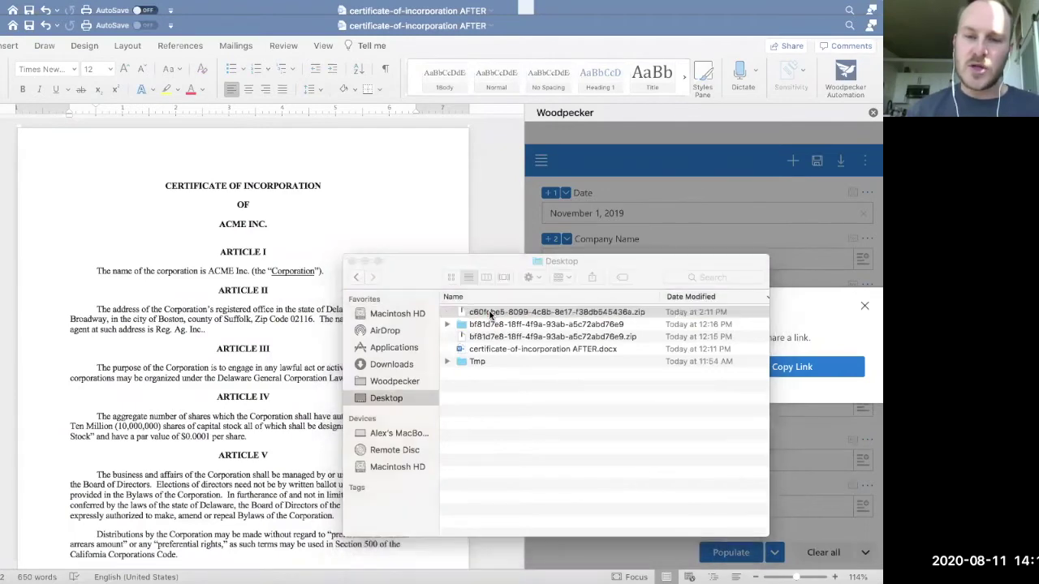
pyautogui.doubleClick(495, 314)
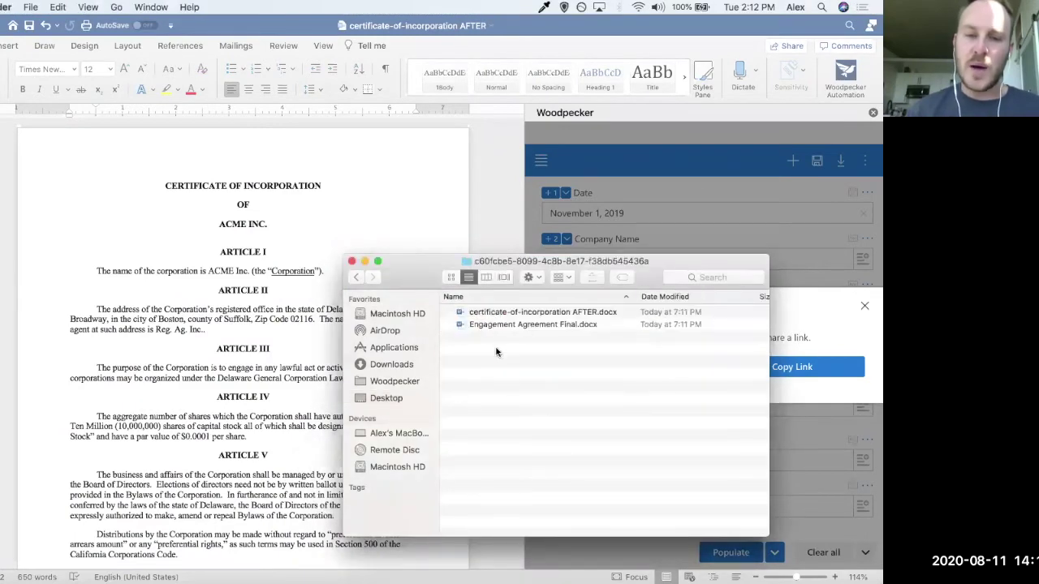
# Preview the populated certificate-of-incorporation AFTER.docx in the extracted folder.
pyautogui.click(502, 315)
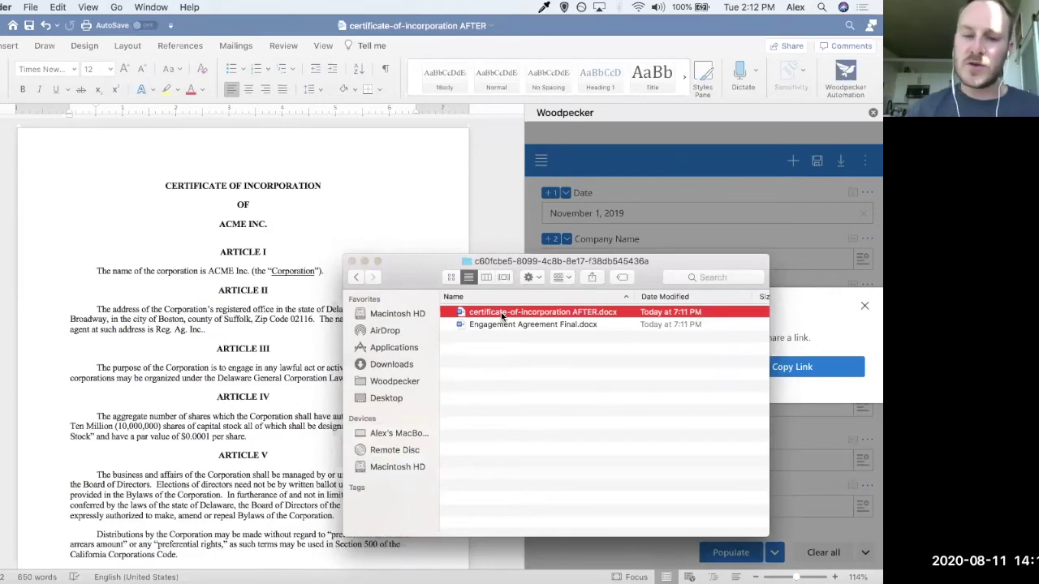
pyautogui.press('space')
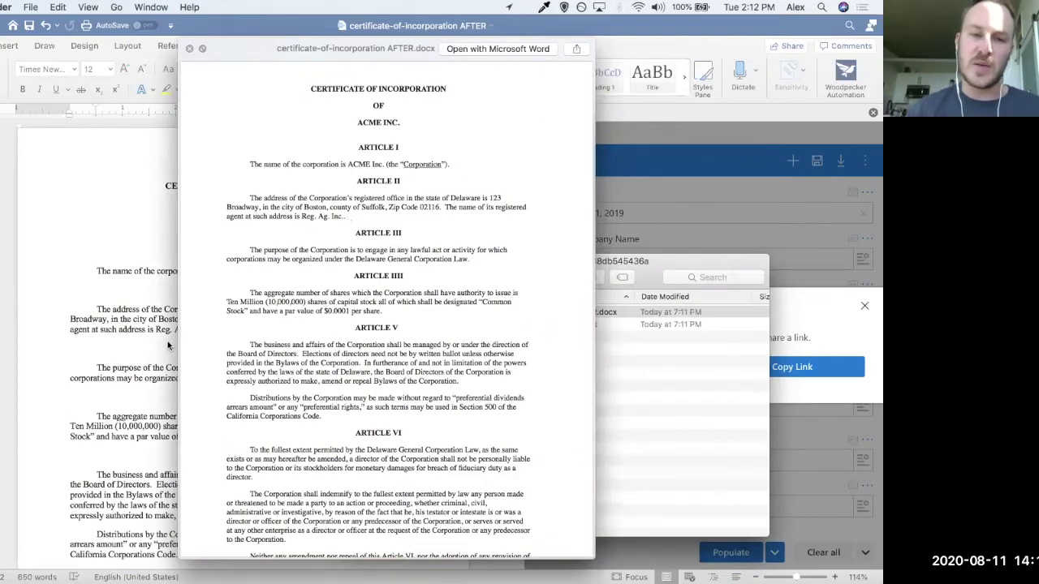
pyautogui.press('space')
# Preview the populated Engagement Agreement Final.docx and close the folder window.
pyautogui.click(535, 326)
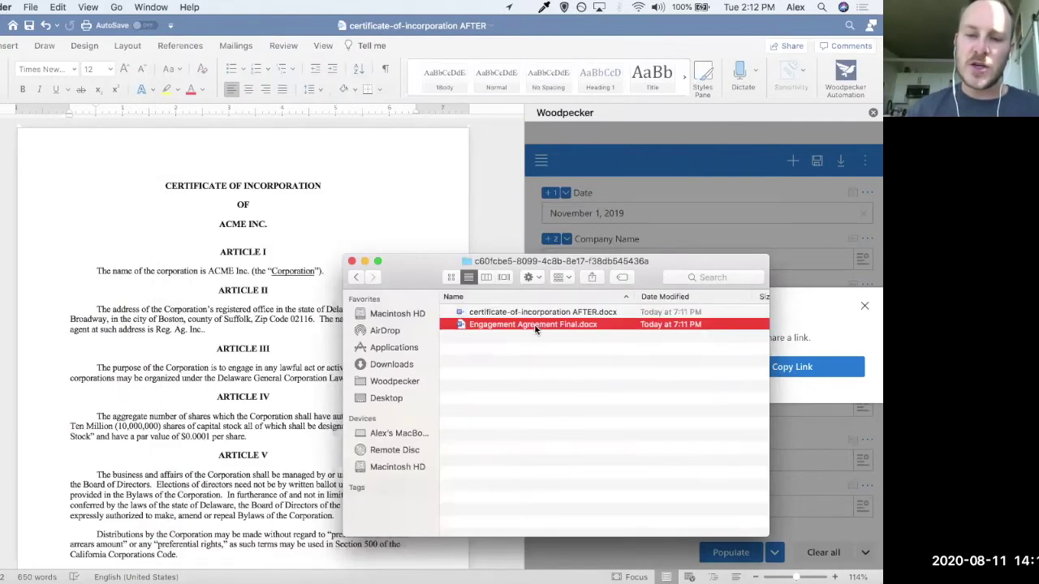
pyautogui.press('space')
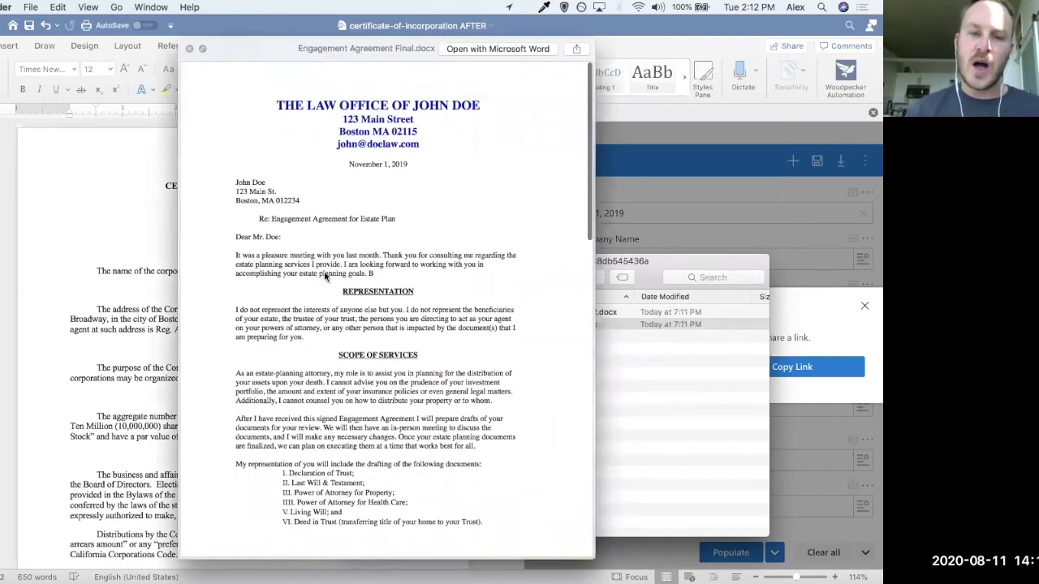
pyautogui.scroll(-5, 326, 394)
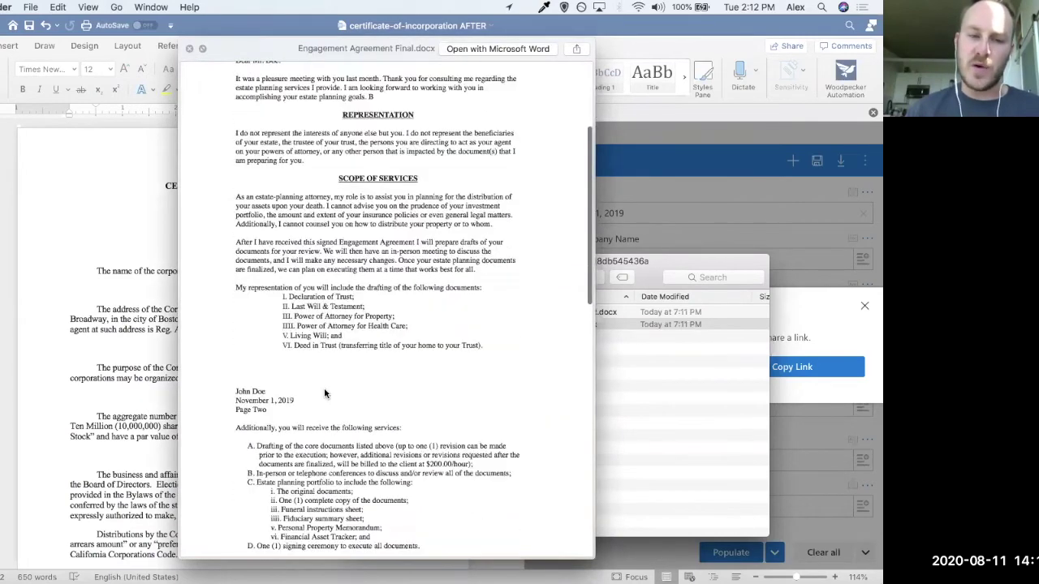
pyautogui.scroll(5, 325, 393)
pyautogui.scroll(1, 331, 371)
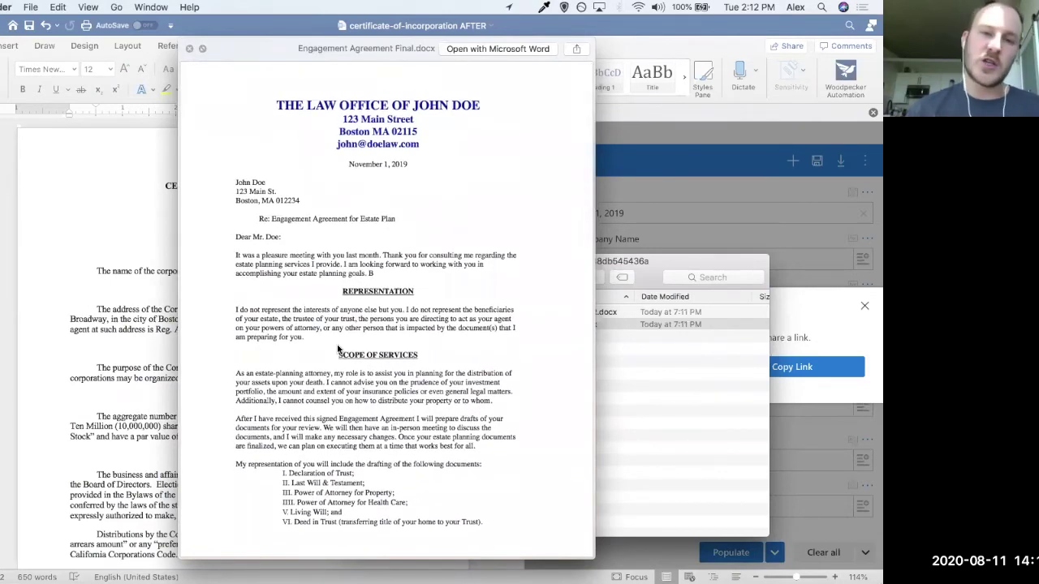
pyautogui.press('space')
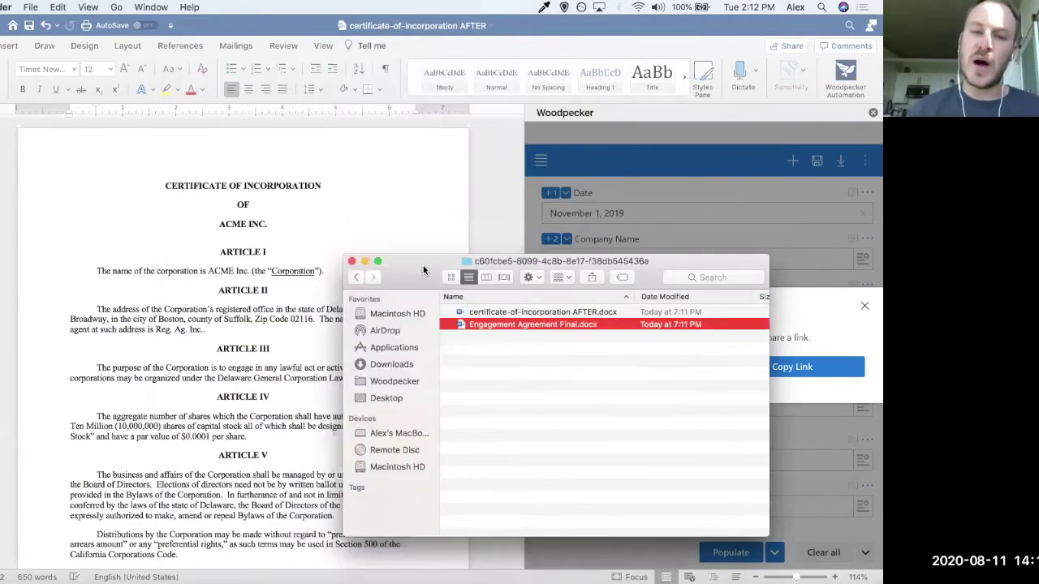
pyautogui.moveTo(423, 266); pyautogui.dragTo(154, 268)
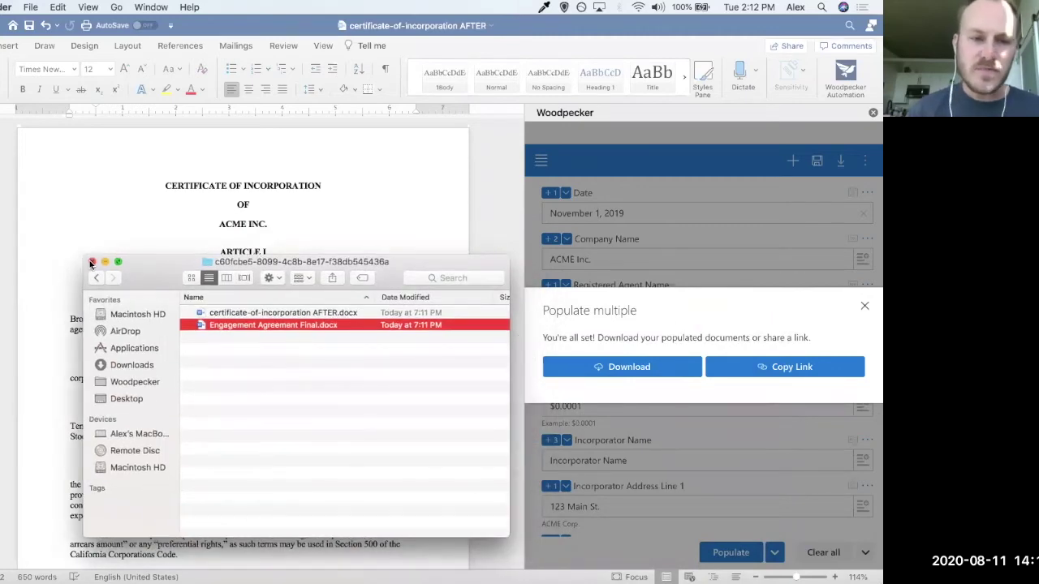
pyautogui.click(92, 263)
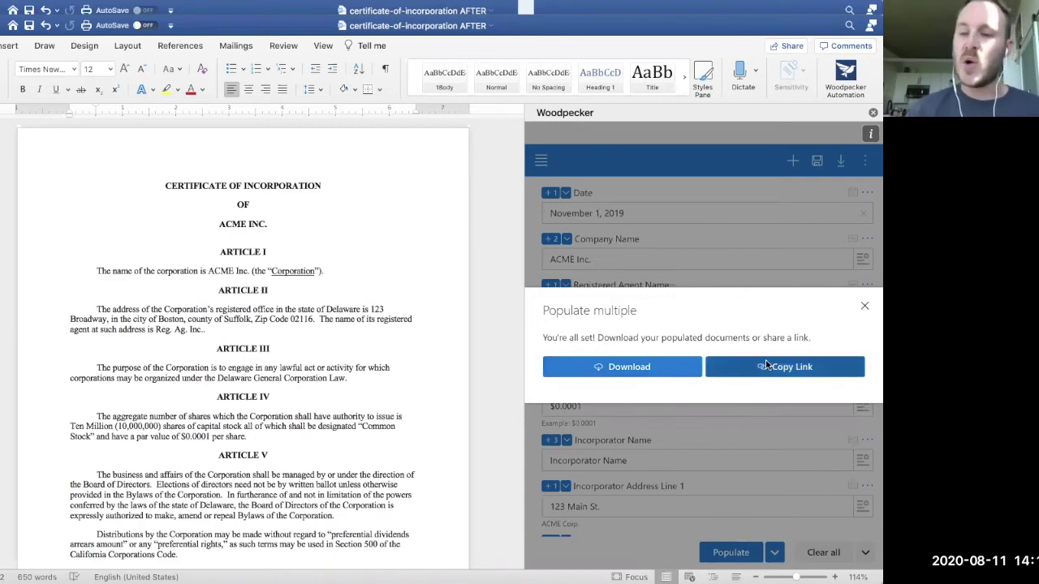
# Dismiss the Populate multiple dialog, go to Woodpecker's questionnaires, and open the Client Intake questionnaire for editing.
pyautogui.click(864, 306)
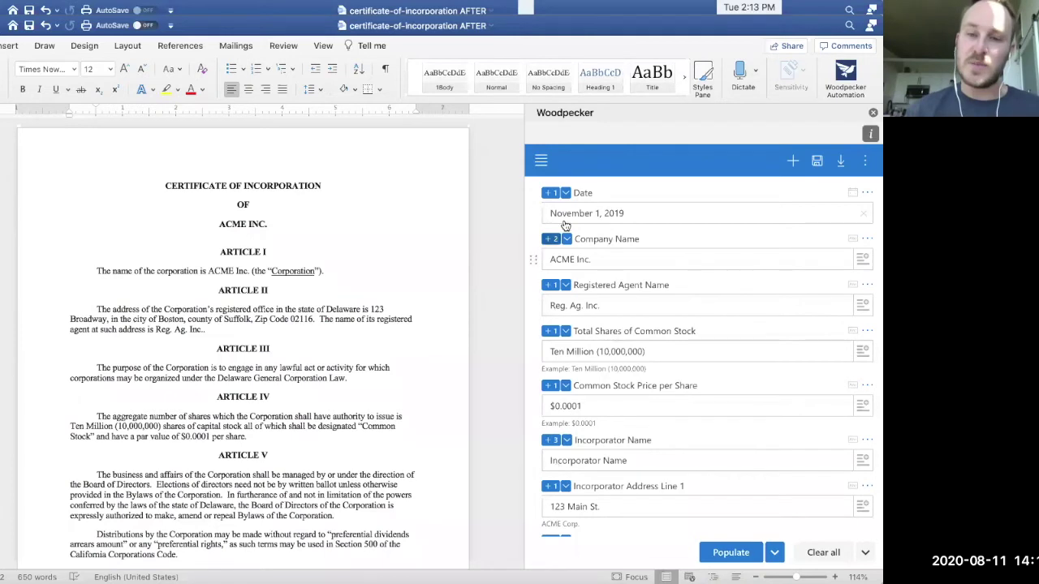
pyautogui.click(542, 167)
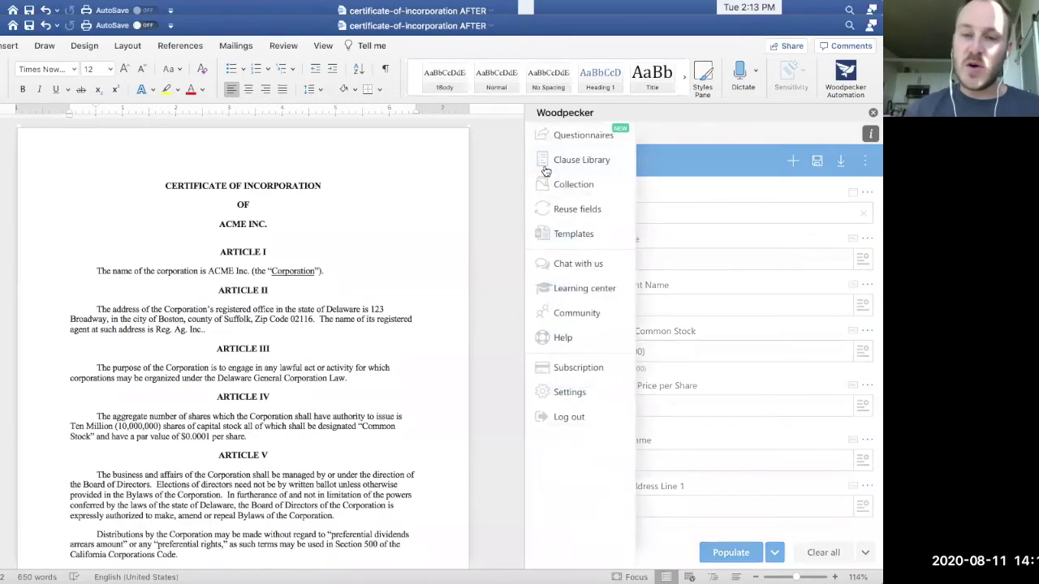
pyautogui.click(587, 143)
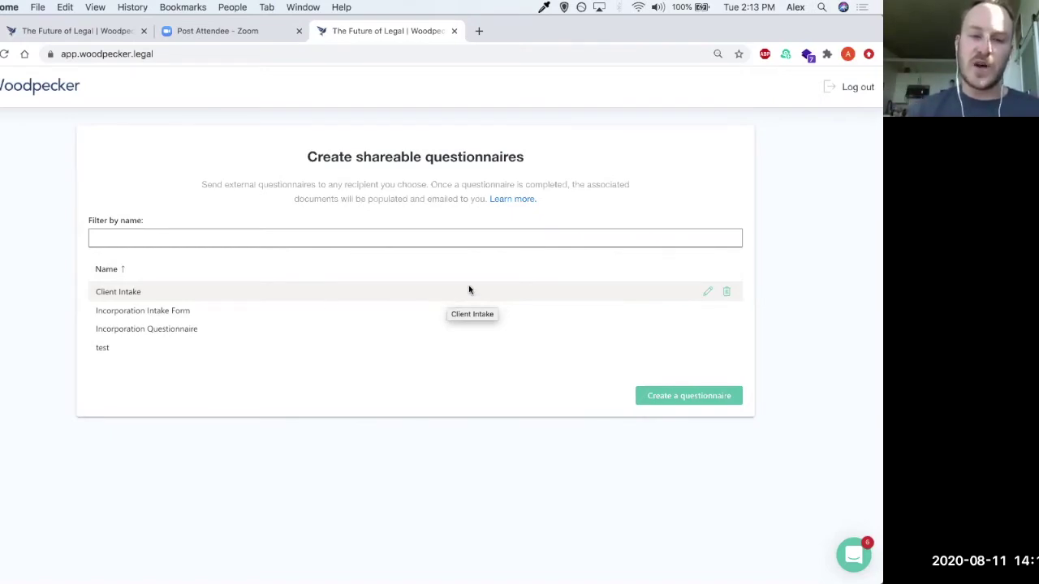
pyautogui.click(709, 294)
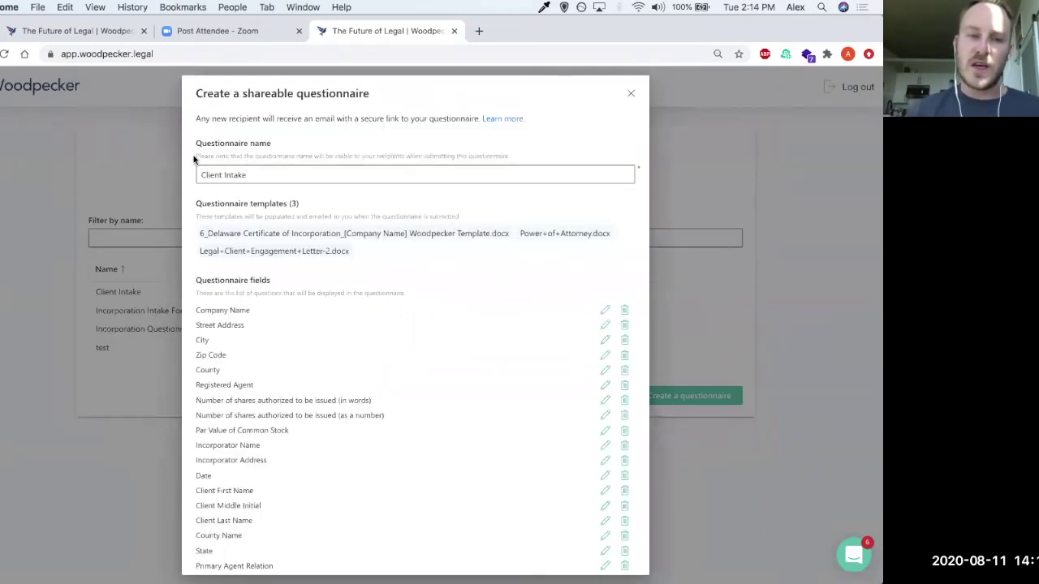
# Examine the Client Intake questionnaire's name, its associated templates, and its list of fields.
pyautogui.click(230, 177)
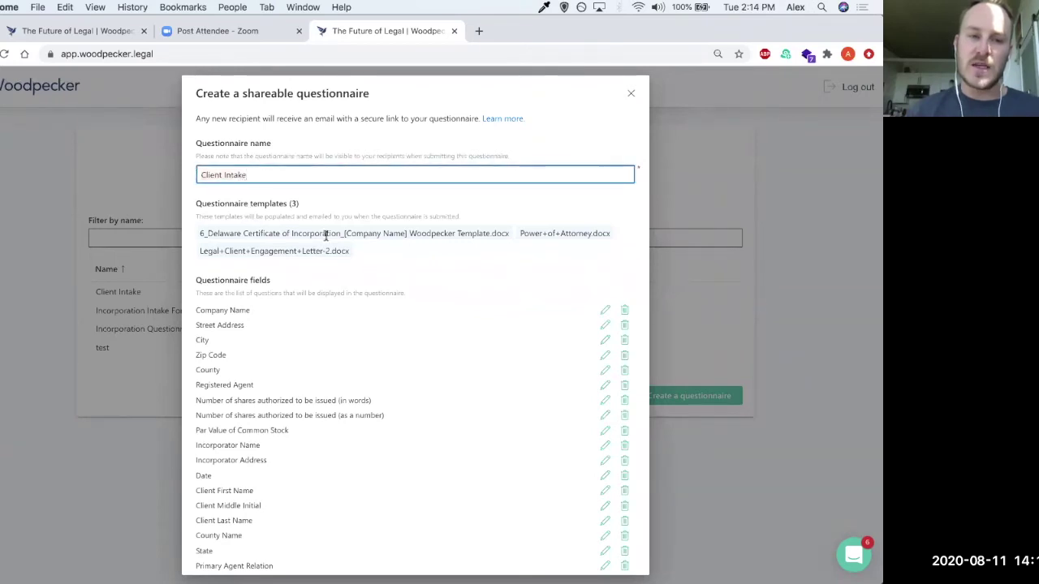
pyautogui.moveTo(357, 251); pyautogui.dragTo(200, 233)
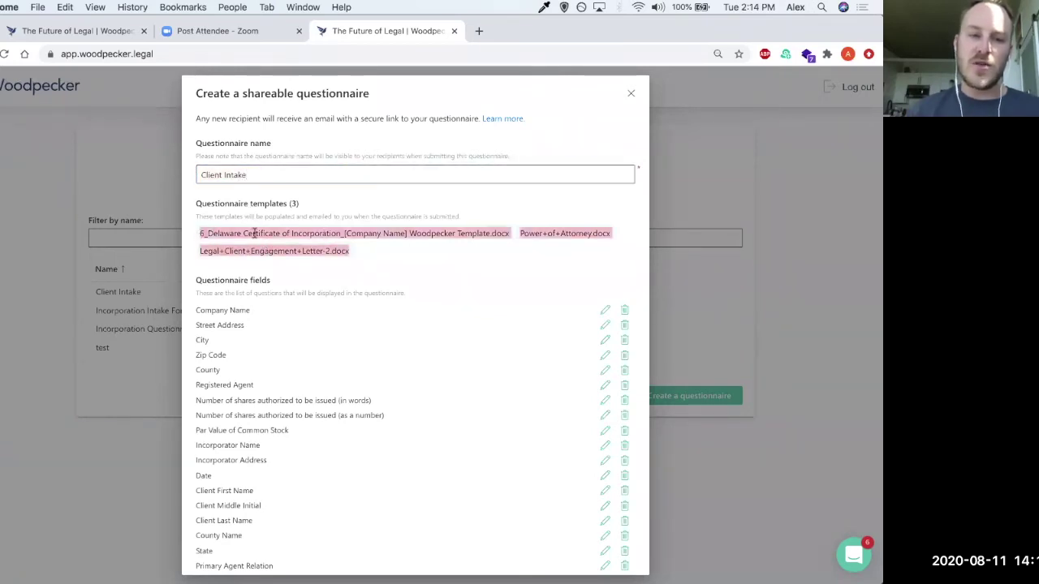
pyautogui.click(200, 233)
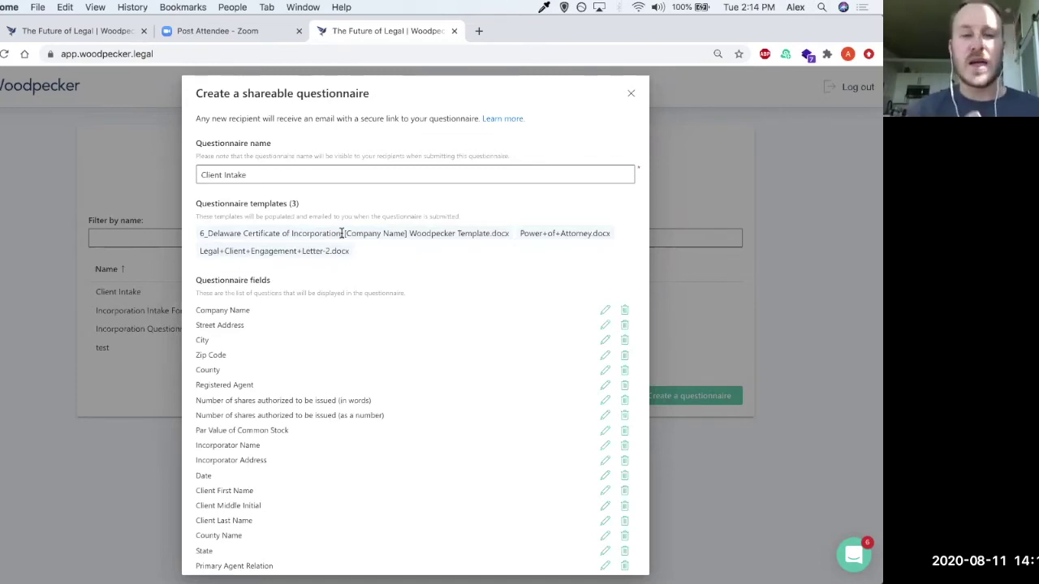
pyautogui.scroll(-5, 341, 233)
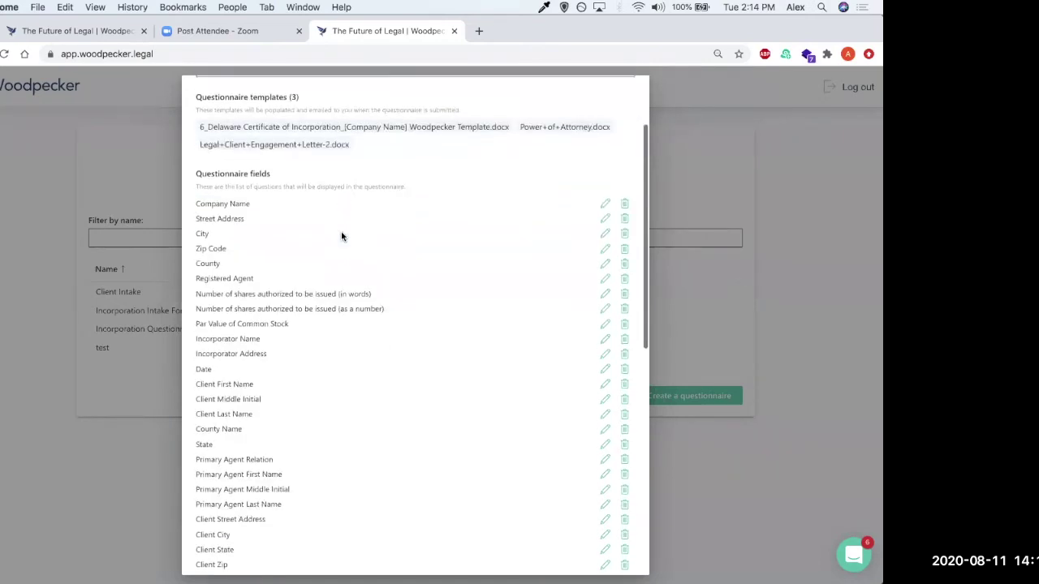
pyautogui.scroll(-3, 267, 251)
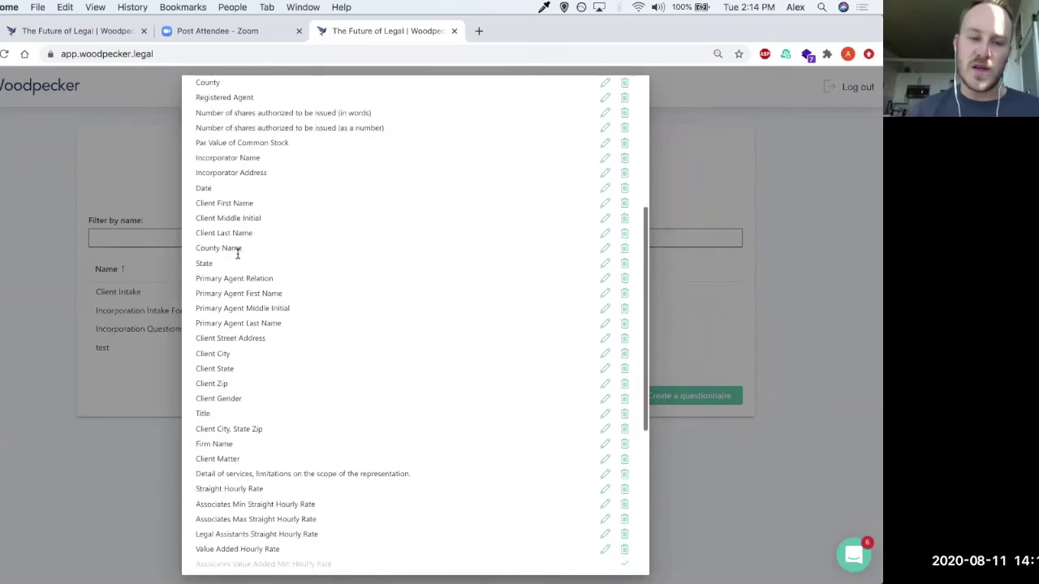
pyautogui.scroll(8, 267, 251)
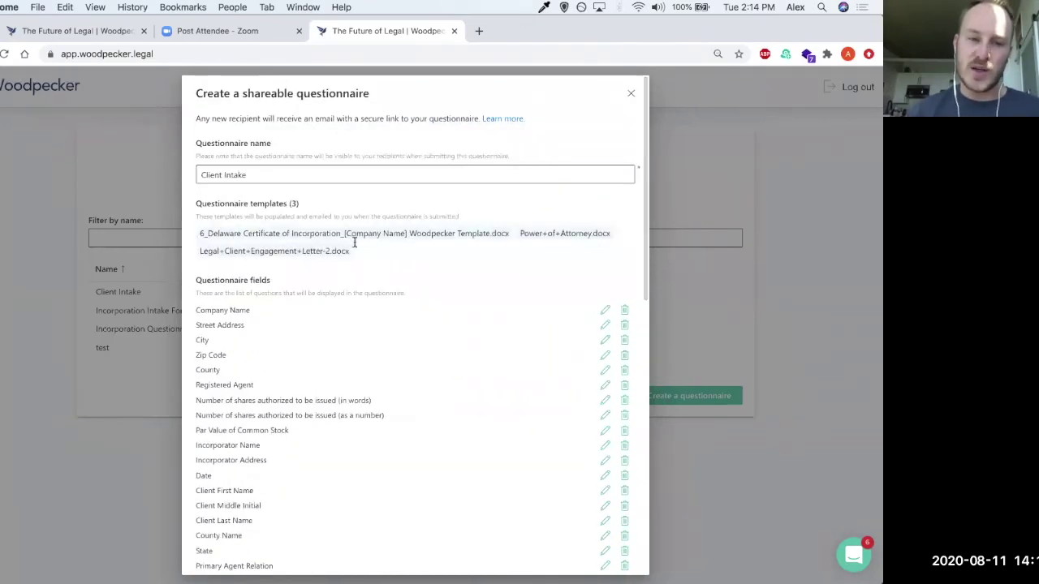
# Change the wording of the Company Name questionnaire field to "Your Company Name".
pyautogui.scroll(-3, 345, 329)
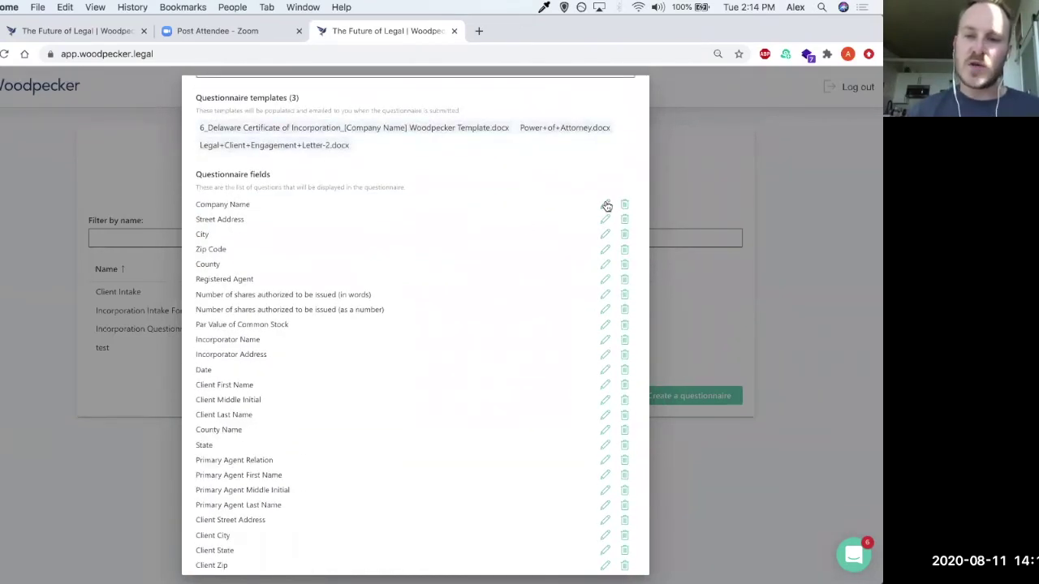
pyautogui.click(605, 204)
pyautogui.click(202, 207)
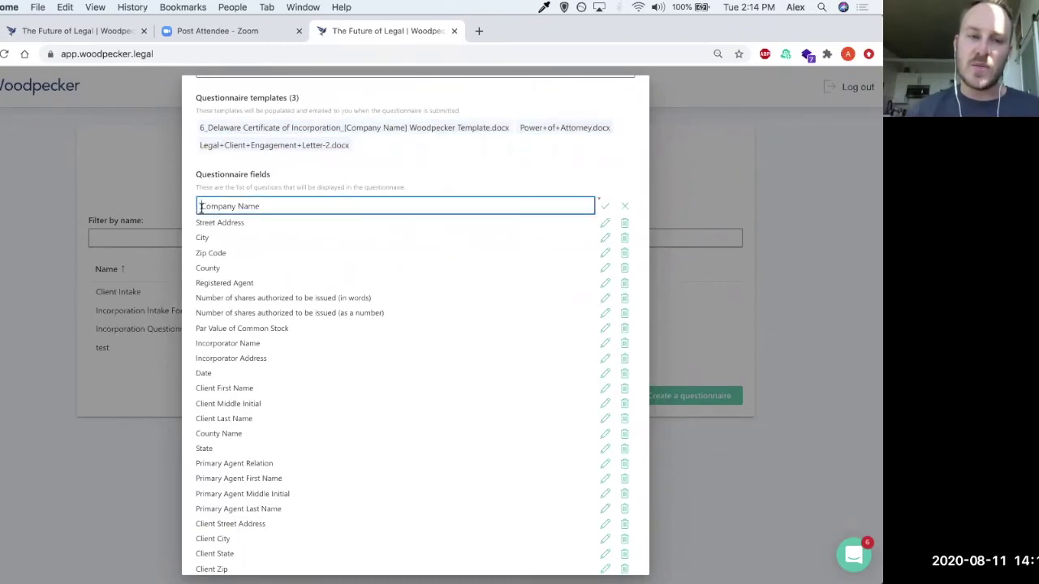
pyautogui.write('Your')
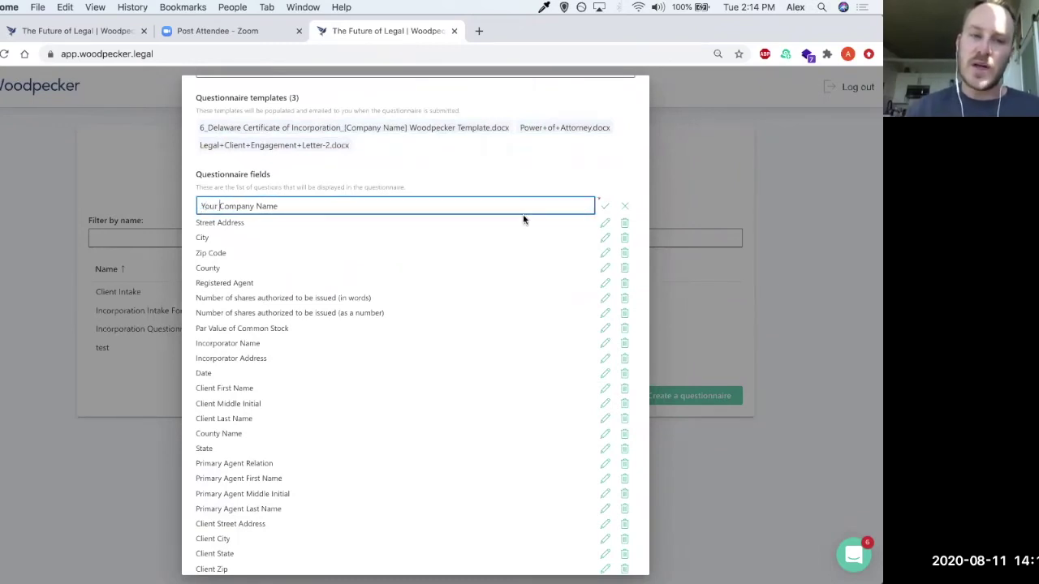
pyautogui.click(604, 206)
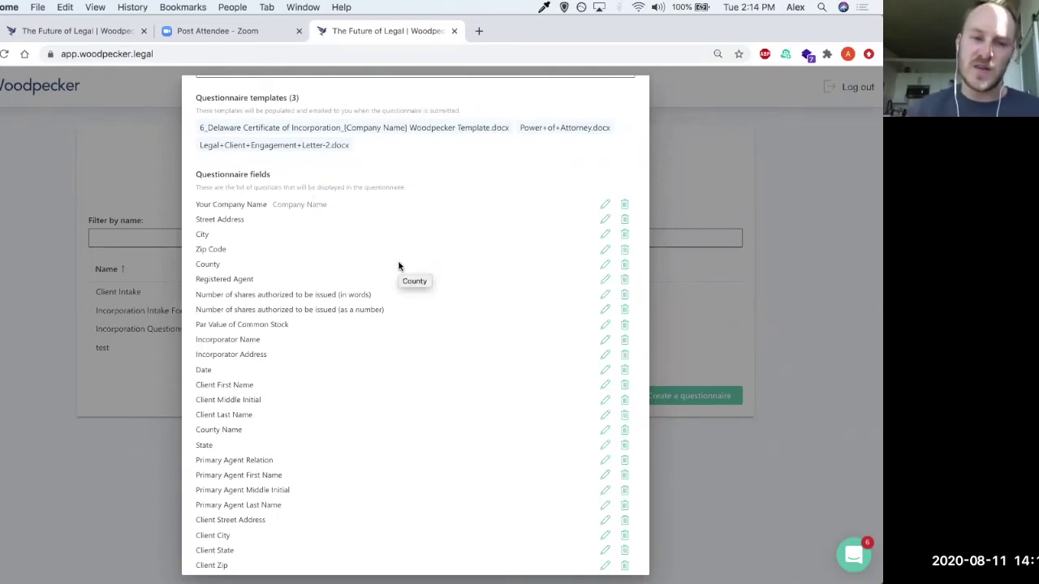
# Exclude the Associates Min Straight Hourly Rate, Associates Max Straight Hourly Rate and Legal Assistants Straight Hourly Rate fields from the questionnaire.
pyautogui.scroll(-10, 398, 270)
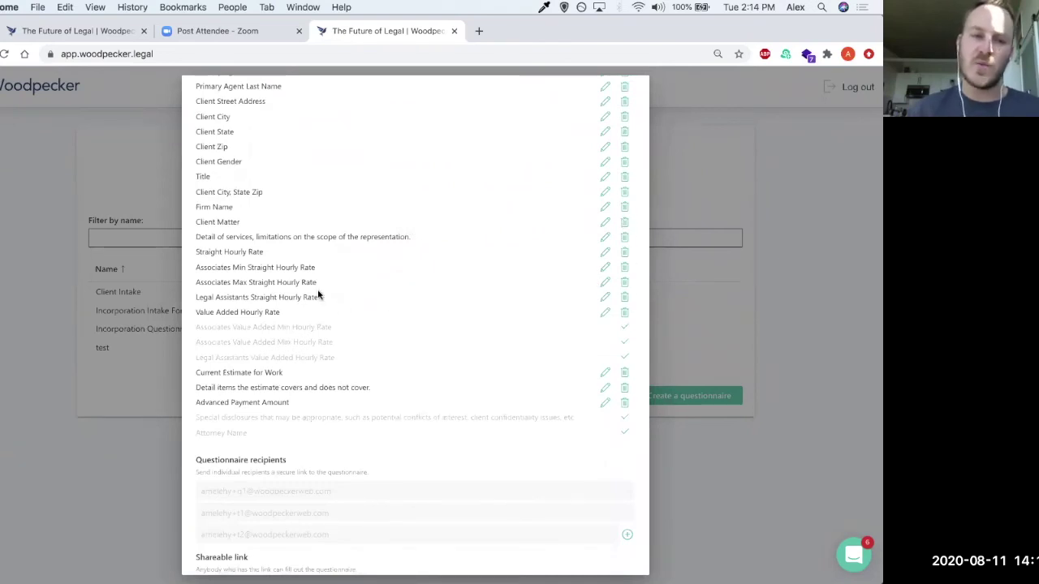
pyautogui.click(625, 269)
pyautogui.click(625, 282)
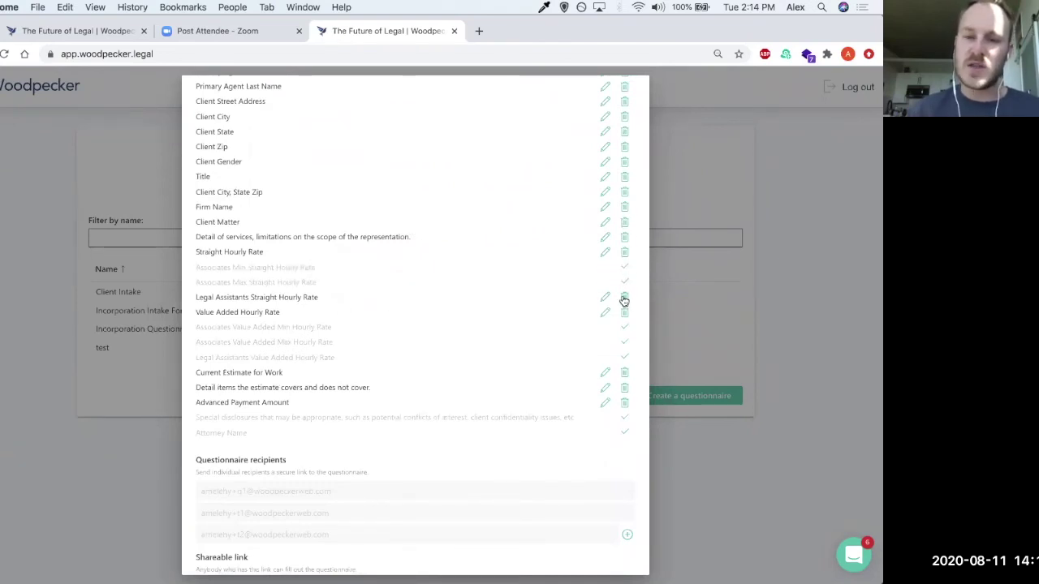
pyautogui.click(624, 297)
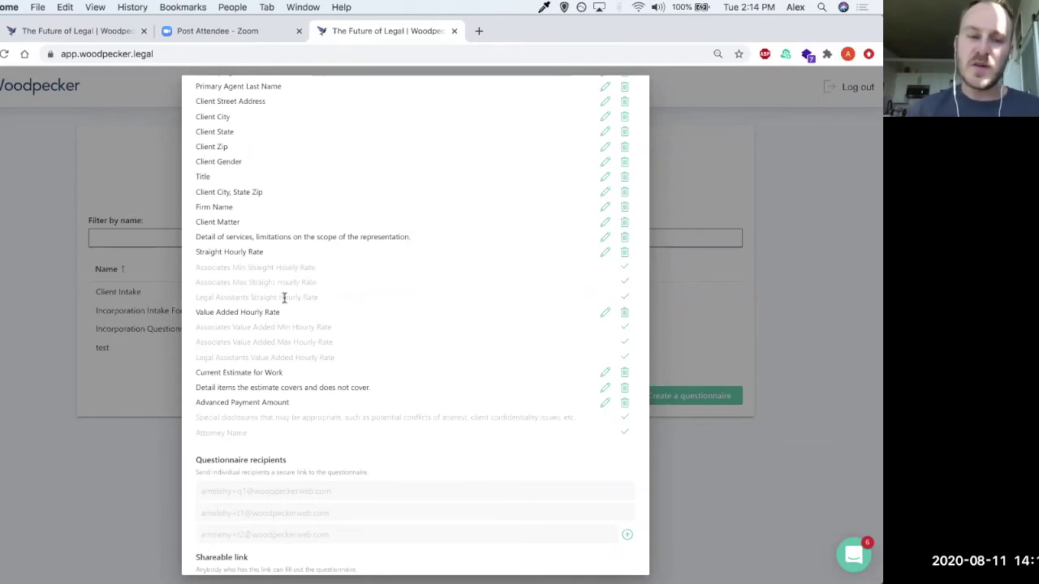
# Try adding another recipient to the Client Intake questionnaire, and remove the blank recipient entry.
pyautogui.scroll(-2, 301, 317)
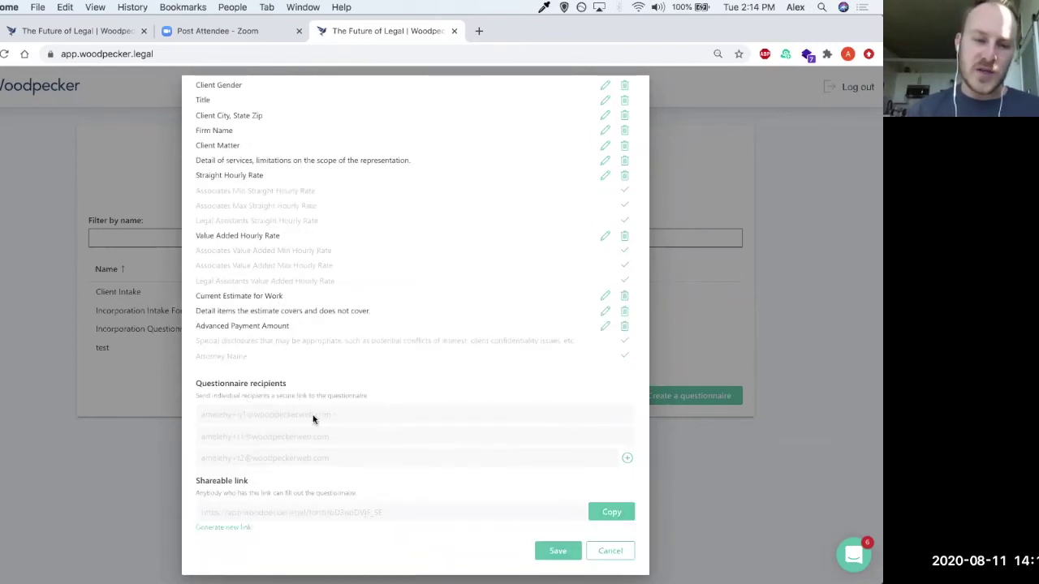
pyautogui.moveTo(324, 415); pyautogui.dragTo(232, 419)
pyautogui.click(236, 418)
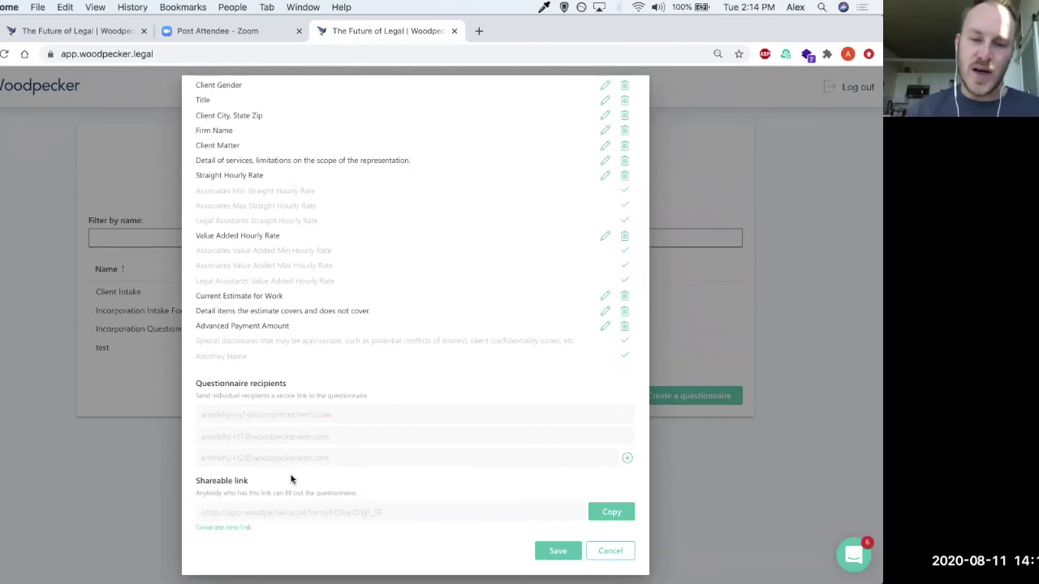
pyautogui.click(631, 460)
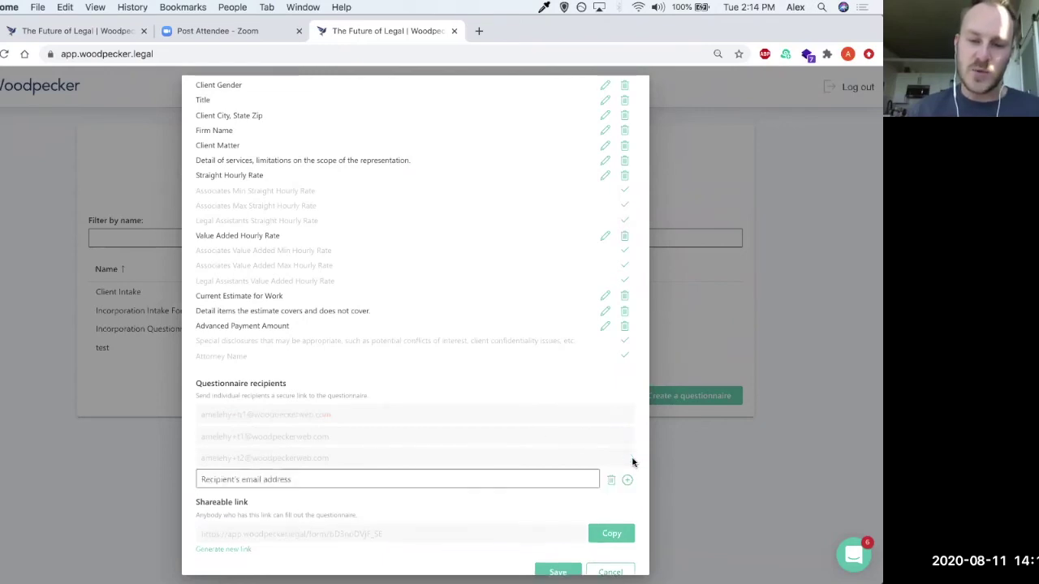
pyautogui.scroll(-1, 512, 455)
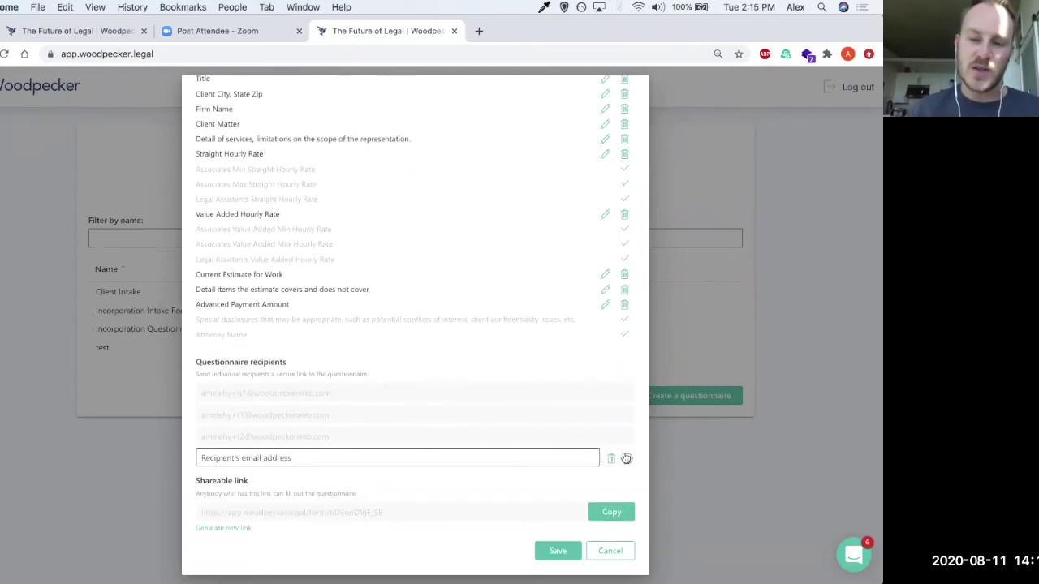
pyautogui.click(611, 461)
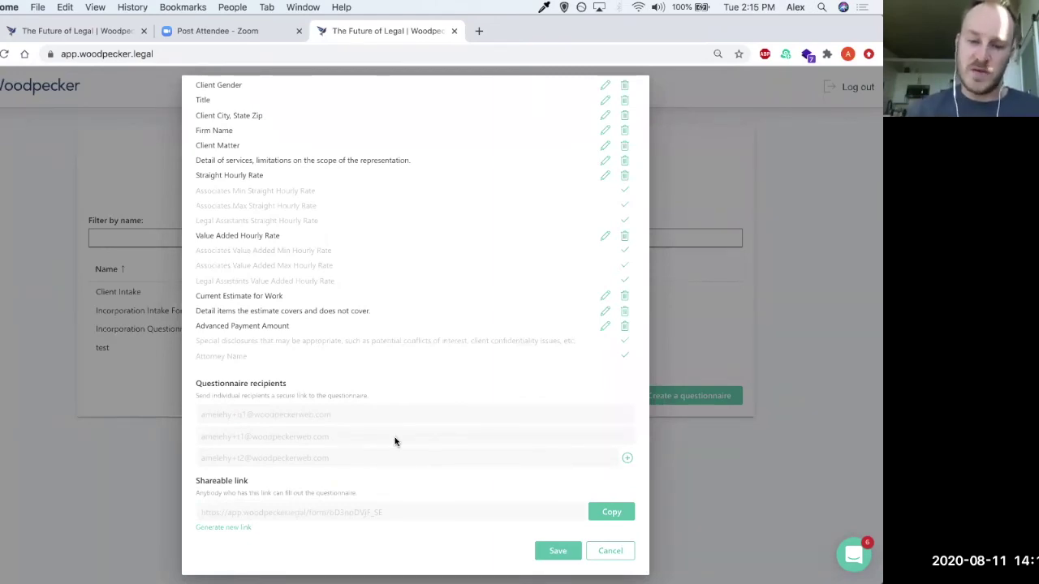
# Copy the shareable link of the Client Intake questionnaire.
pyautogui.click(615, 513)
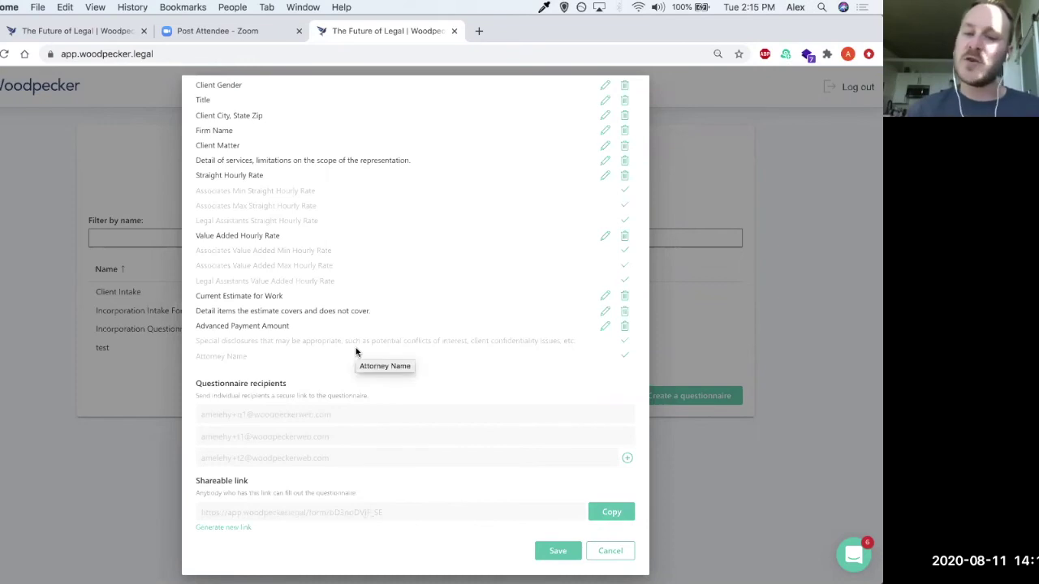
pyautogui.scroll(15, 355, 351)
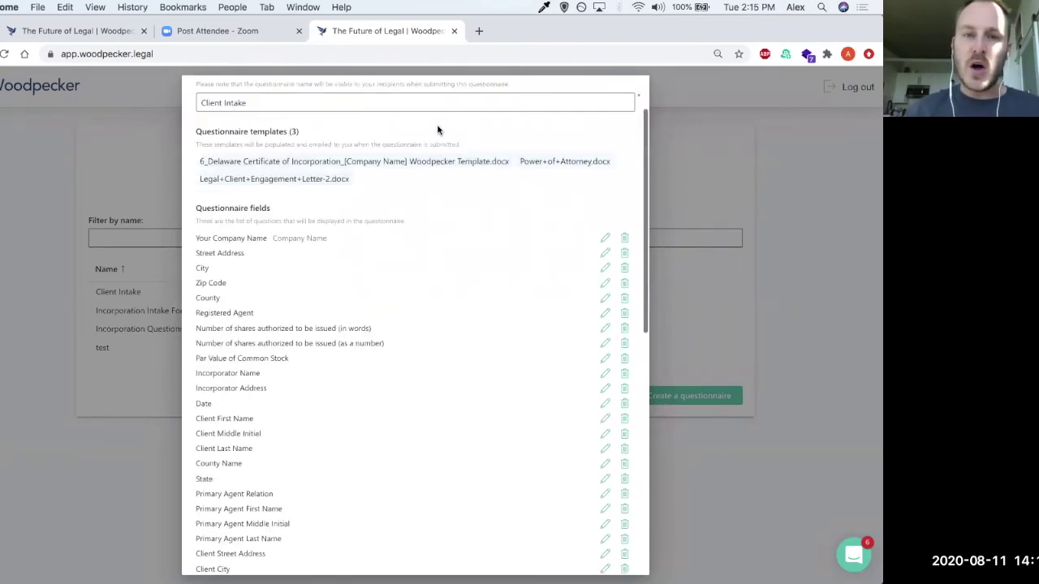
pyautogui.scroll(2, 438, 130)
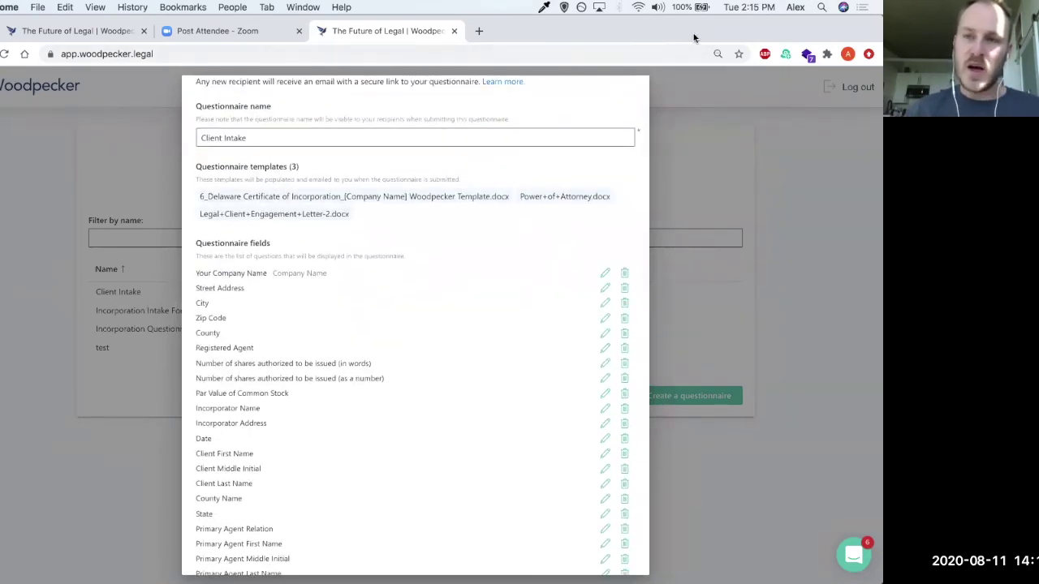
# Switch back to the certificate of incorporation in Word and request an API key from the Woodpecker add-in's settings.
pyautogui.doubleClick(610, 39)
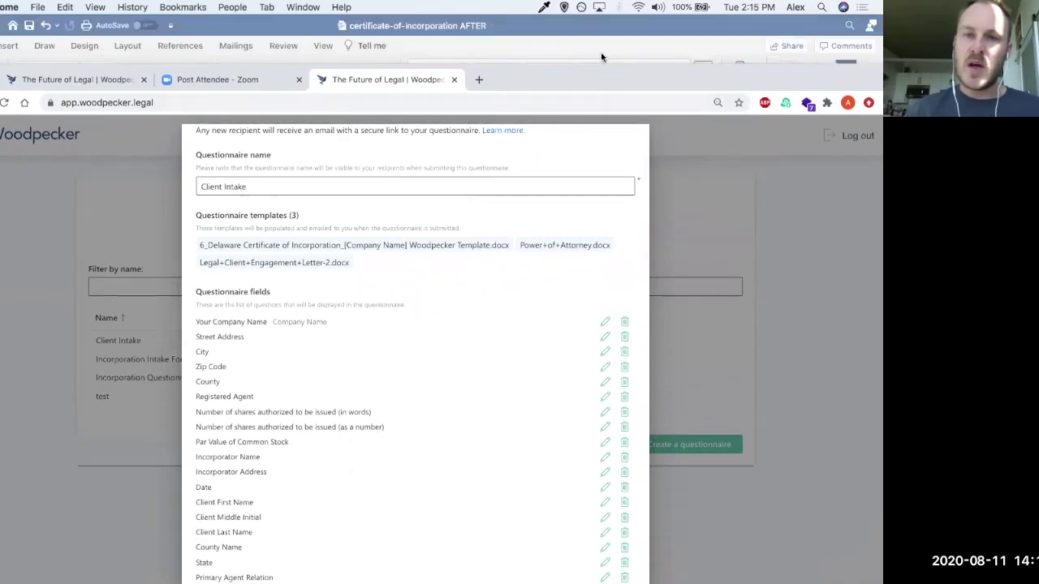
pyautogui.click(602, 30)
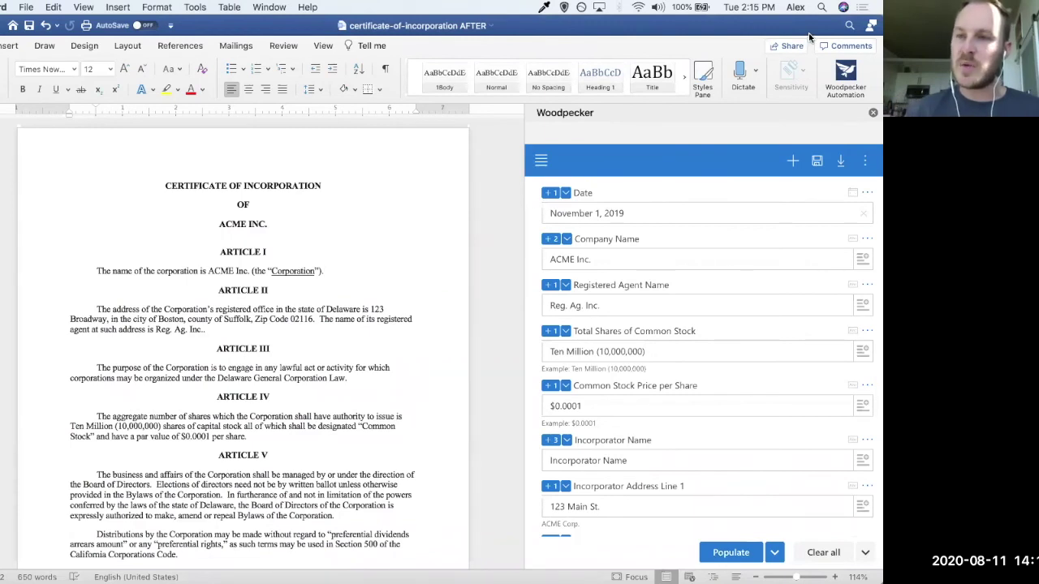
pyautogui.click(542, 163)
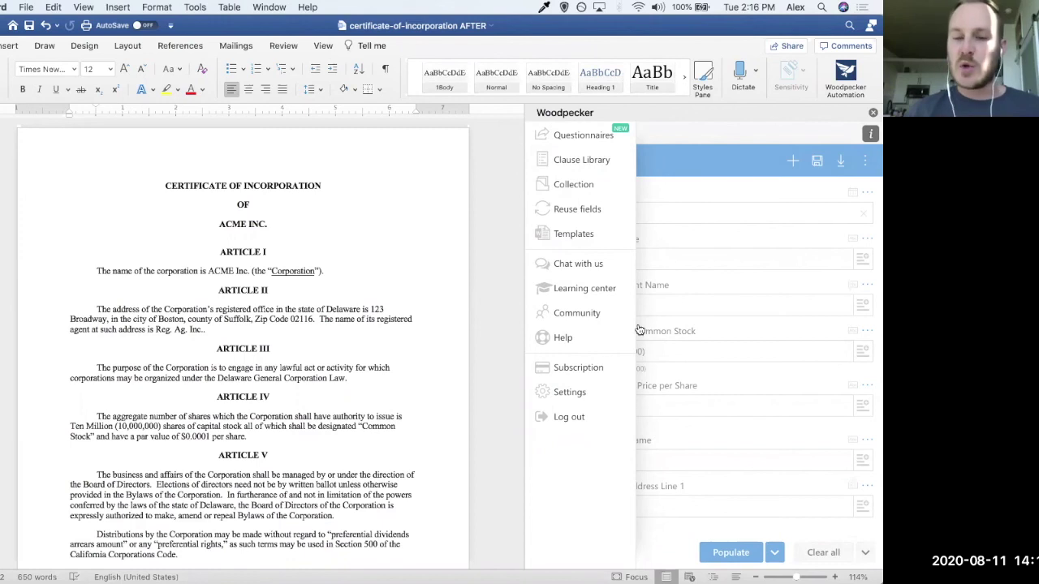
pyautogui.click(583, 400)
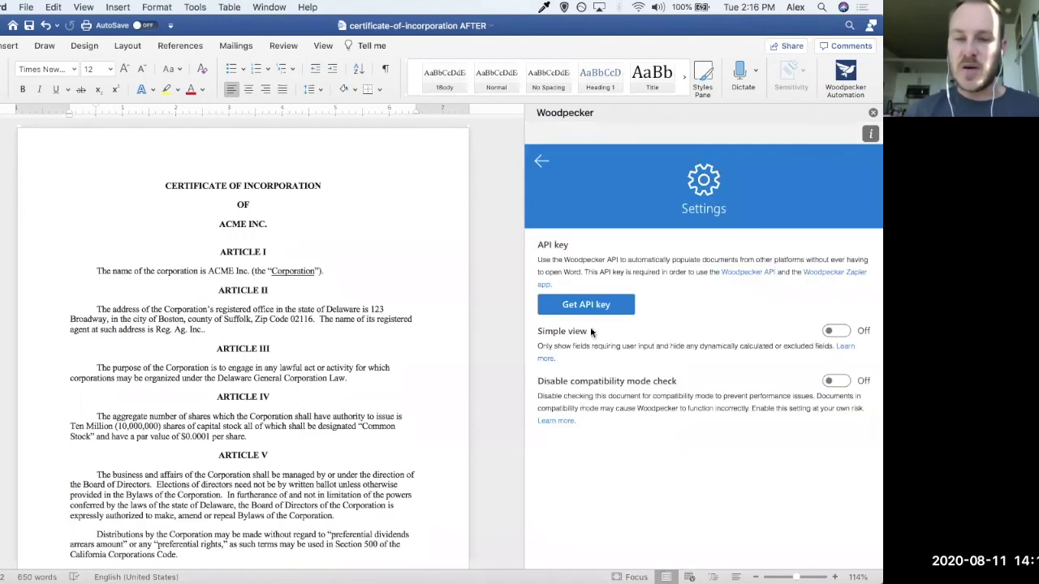
pyautogui.click(581, 306)
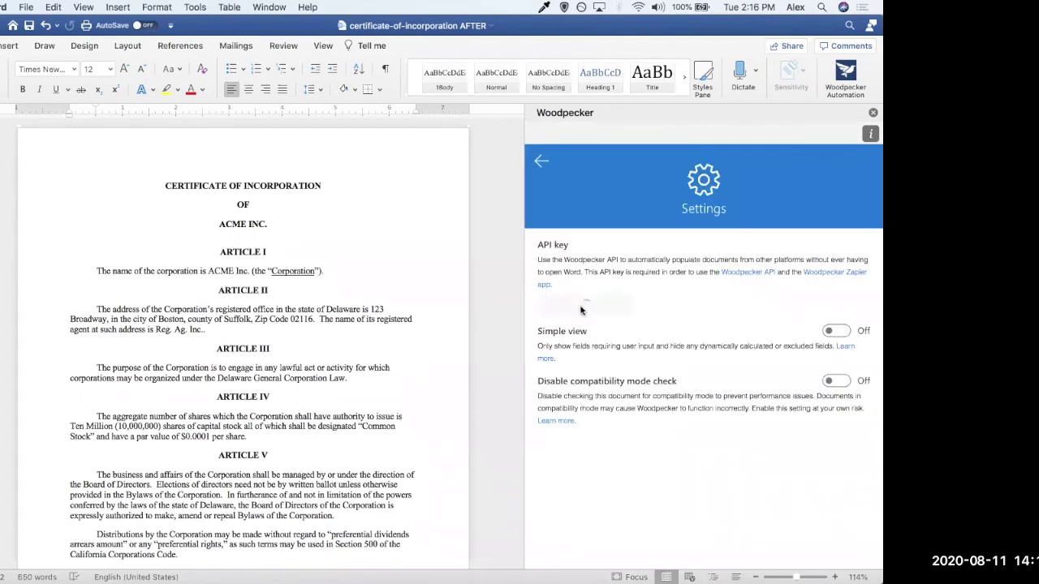